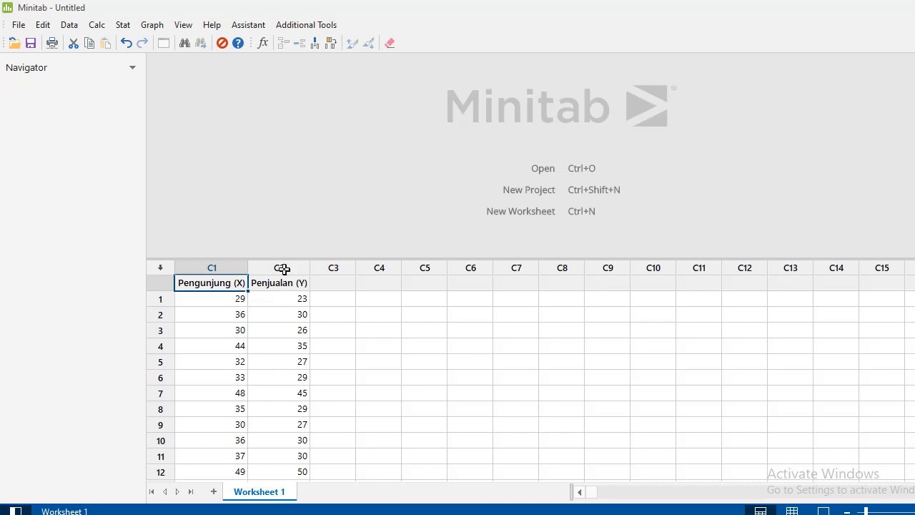
left_click(282, 312)
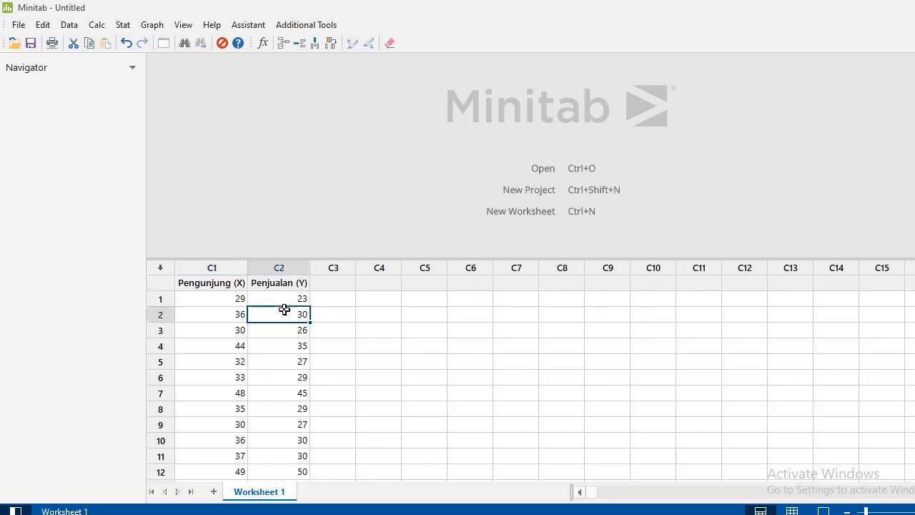
left_click(207, 329)
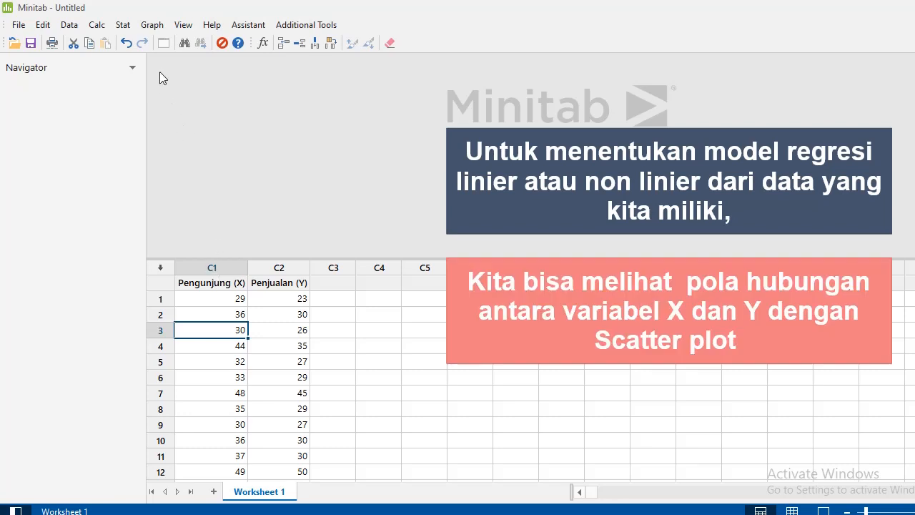
Step: Create a simple scatterplot with Penjualan (Y) as the Y variable and Pengunjung (X) as the X variable
left_click(151, 25)
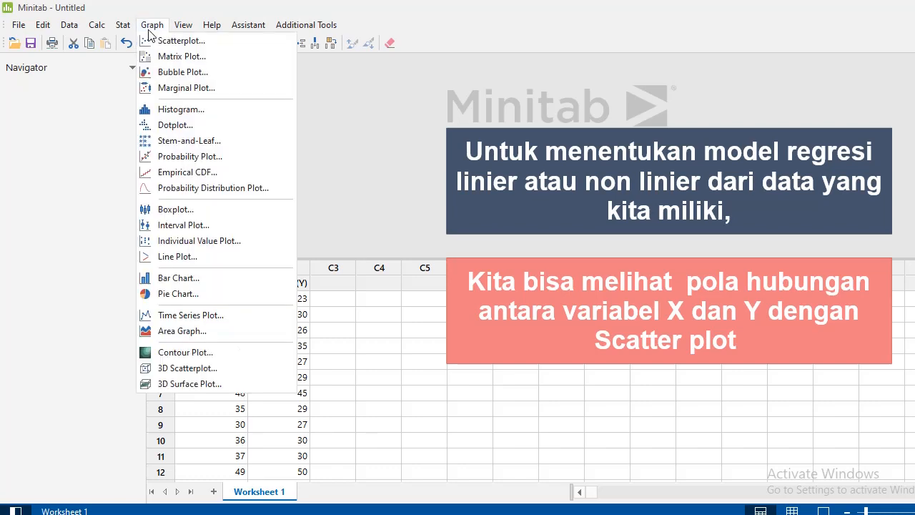
left_click(161, 42)
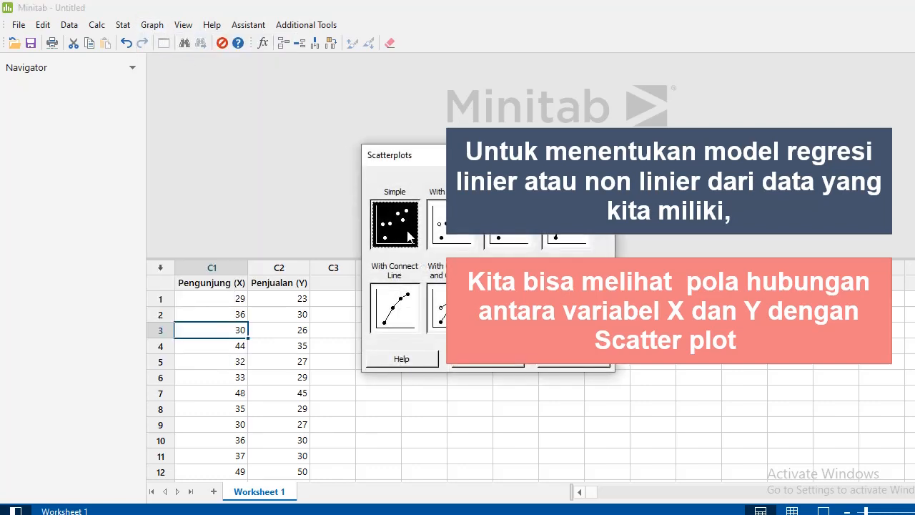
left_click(499, 360)
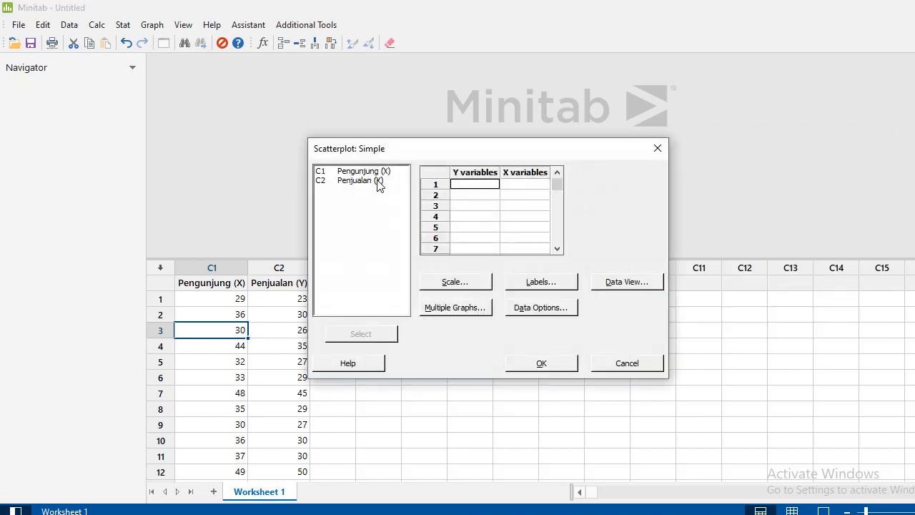
double_click(375, 183)
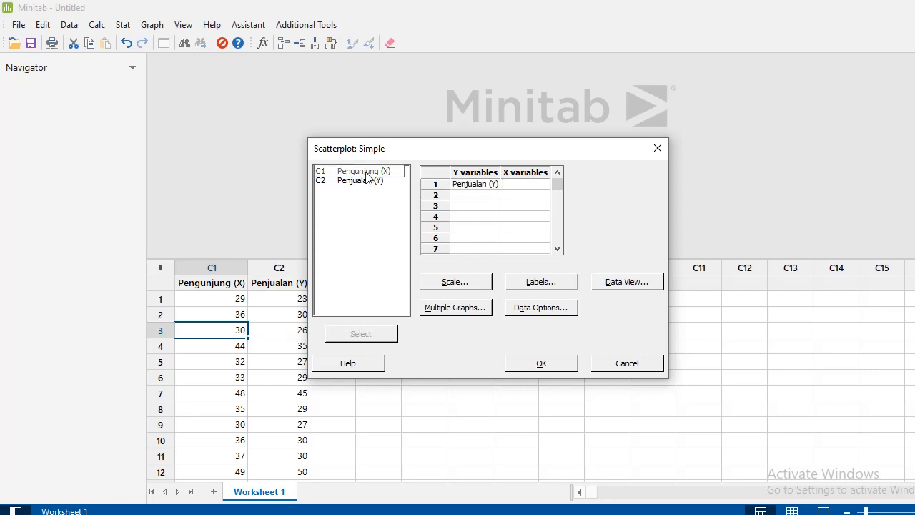
double_click(365, 171)
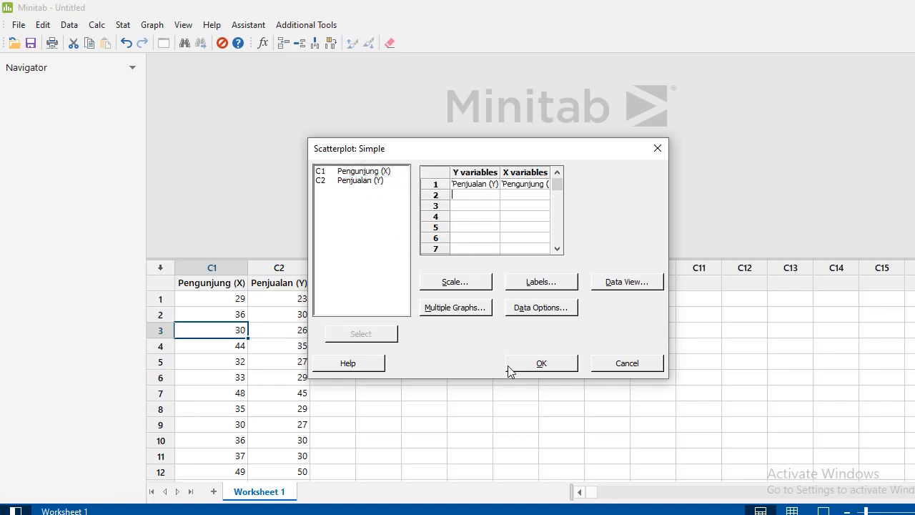
left_click(532, 369)
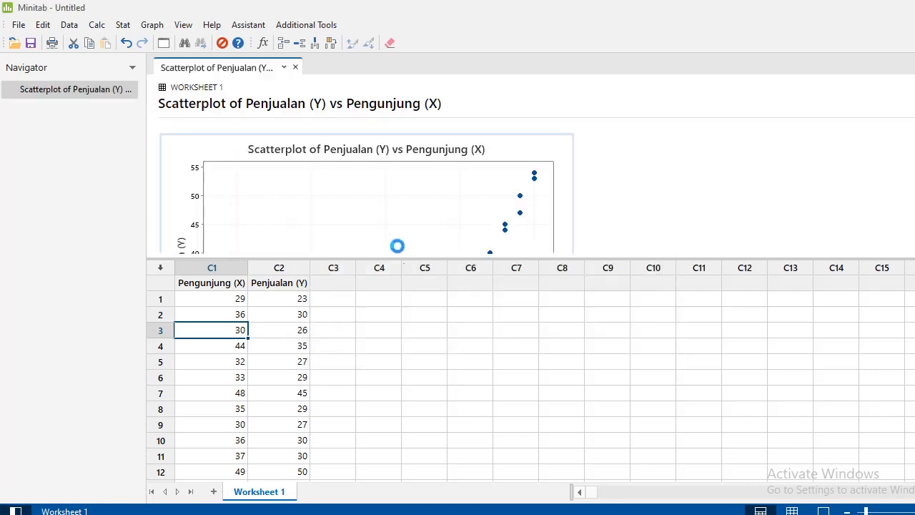
Step: Examine the full scatterplot to judge whether the relationship between Penjualan (Y) and Pengunjung (X) follows a straight line
left_click_drag(401, 259, 400, 373)
scroll(380, 297, "down", 2)
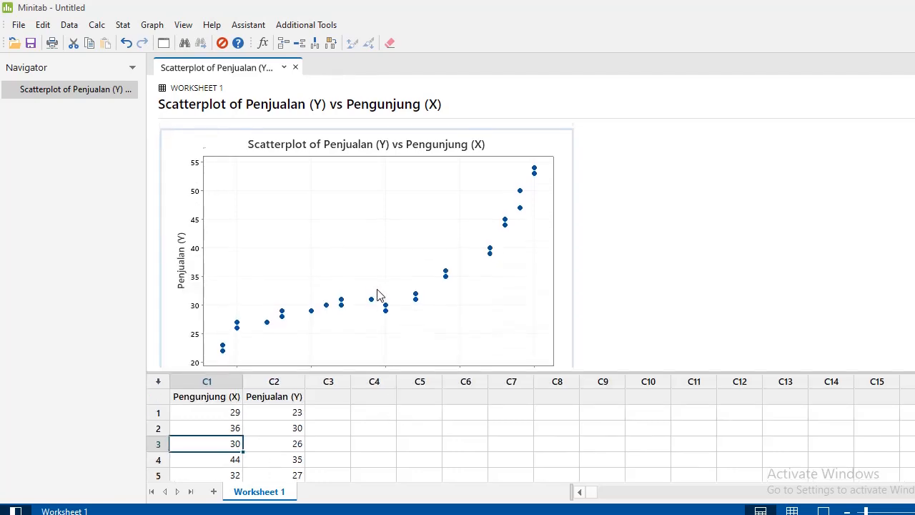
scroll(380, 296, "down", 1)
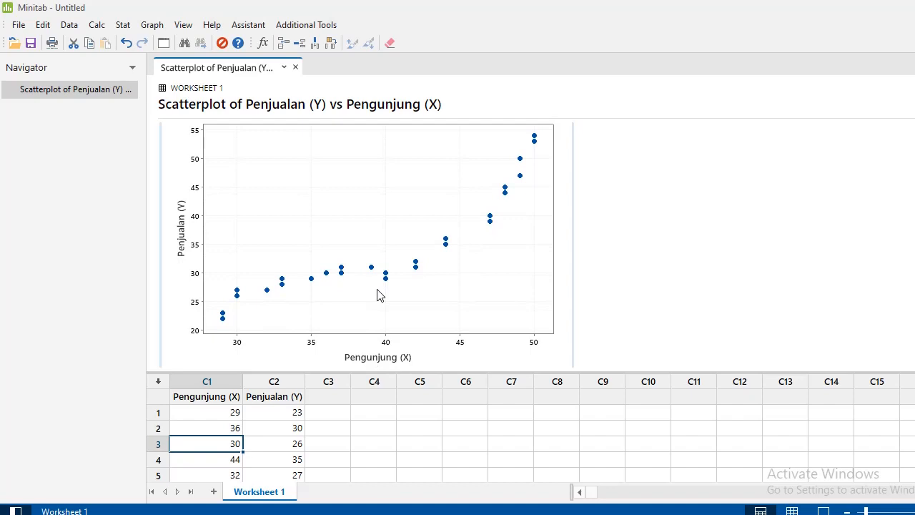
scroll(380, 296, "down", 1)
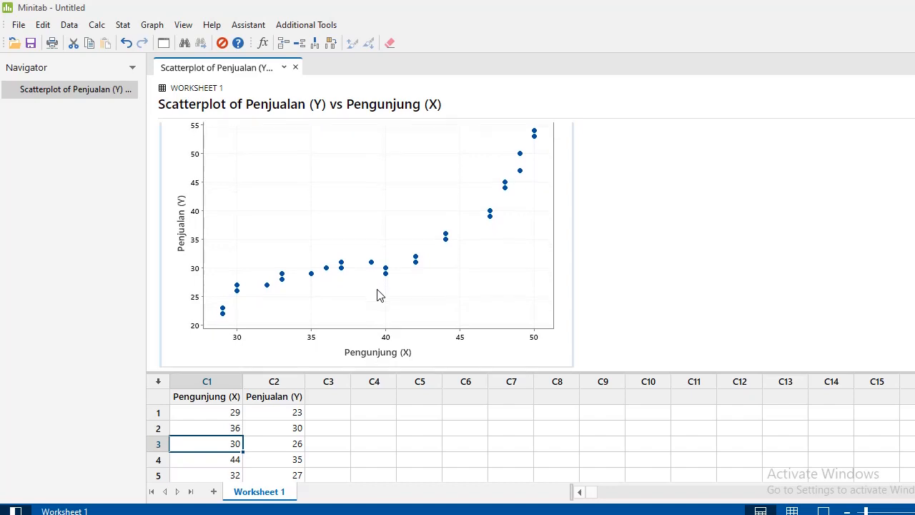
scroll(379, 296, "up", 2)
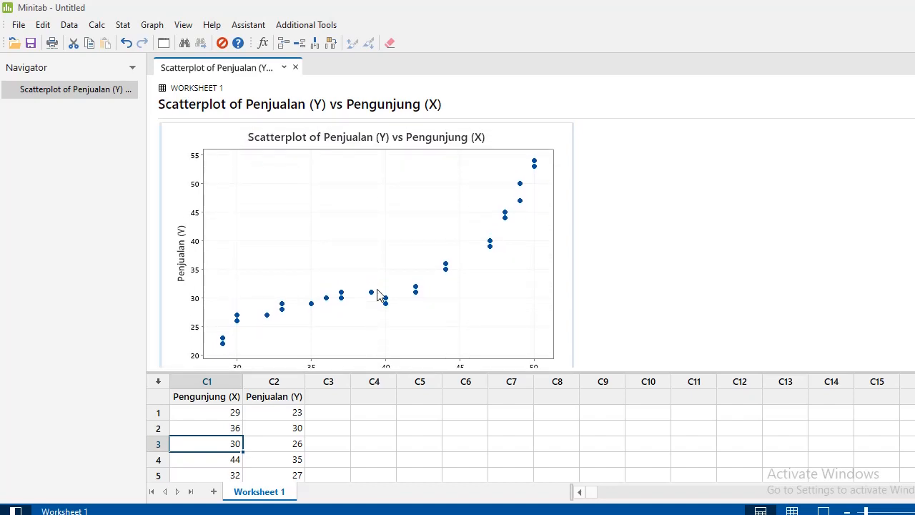
scroll(380, 296, "down", 2)
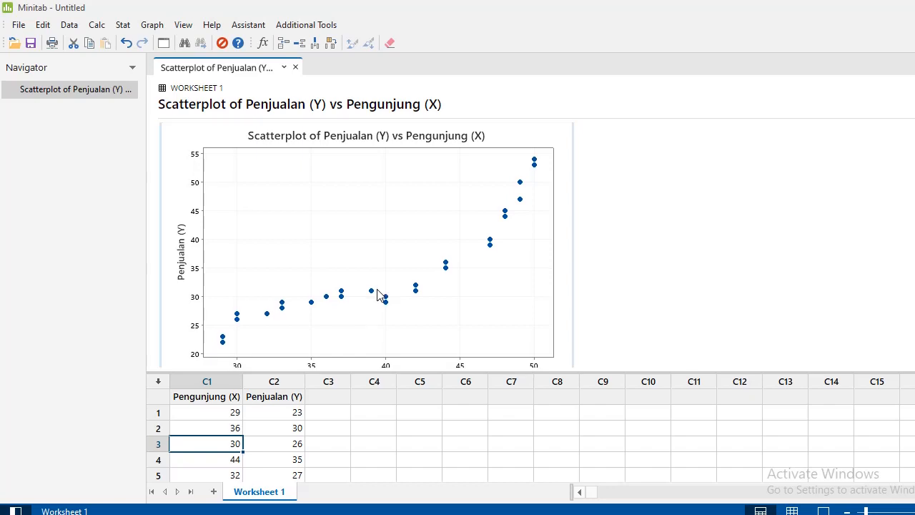
scroll(380, 296, "up", 1)
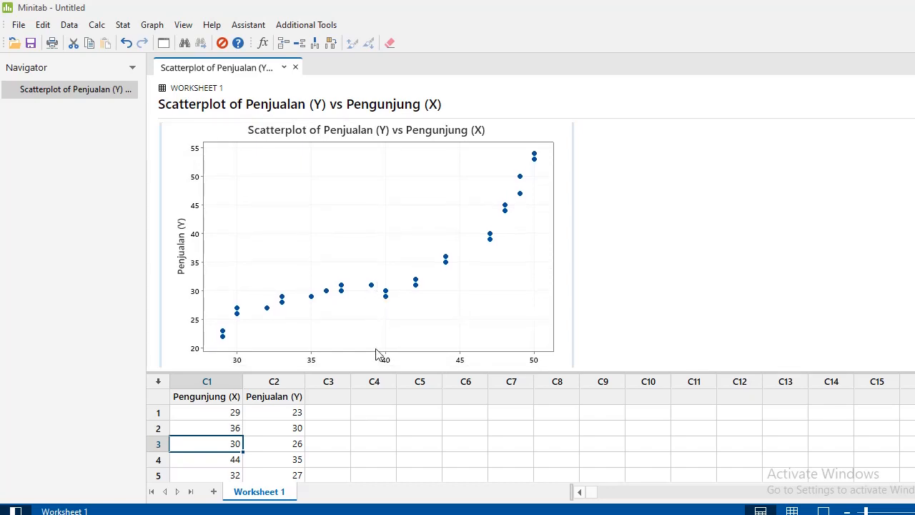
left_click_drag(370, 372, 363, 274)
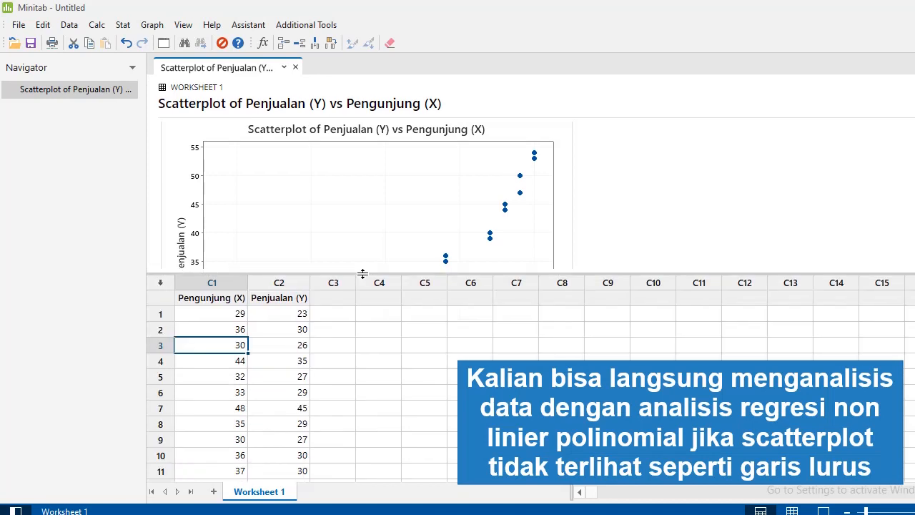
Step: Fit a regression model with Penjualan (Y) as the response and Pengunjung (X) as the continuous predictor, and review its model summary
left_click(123, 26)
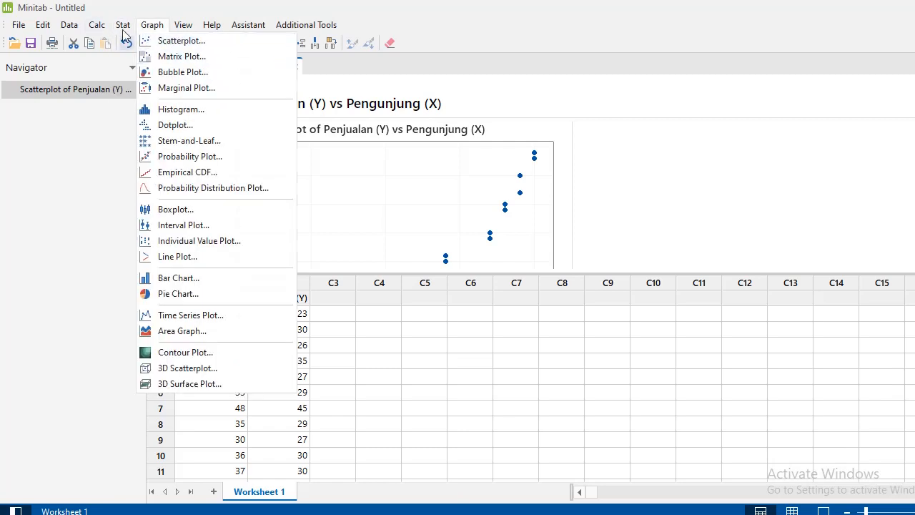
mouse_move(139, 57)
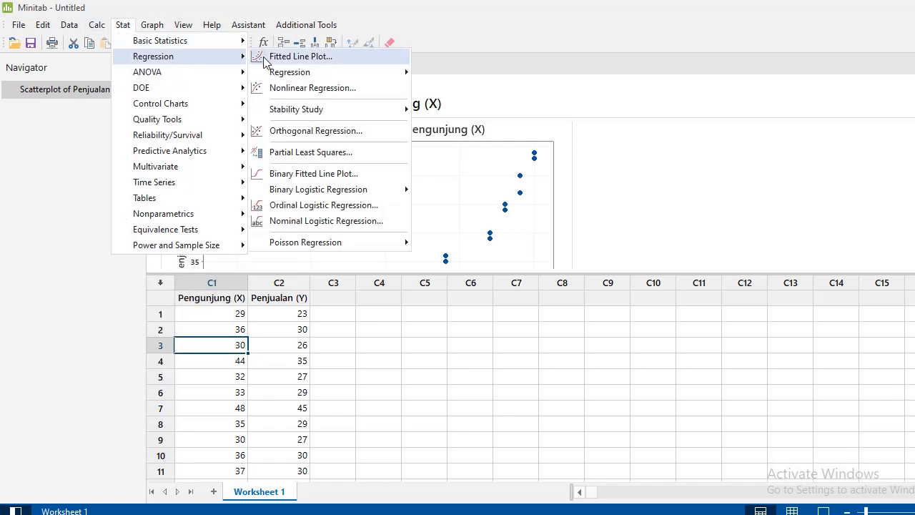
mouse_move(353, 76)
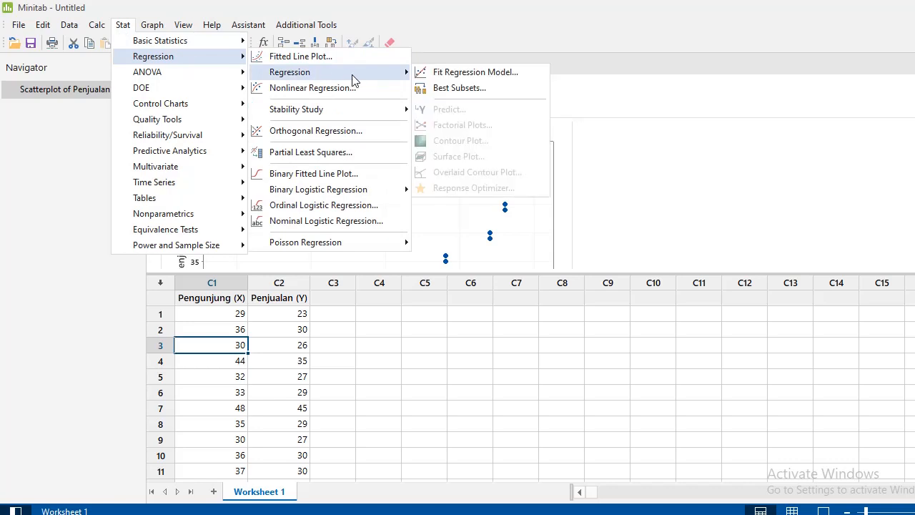
left_click(445, 77)
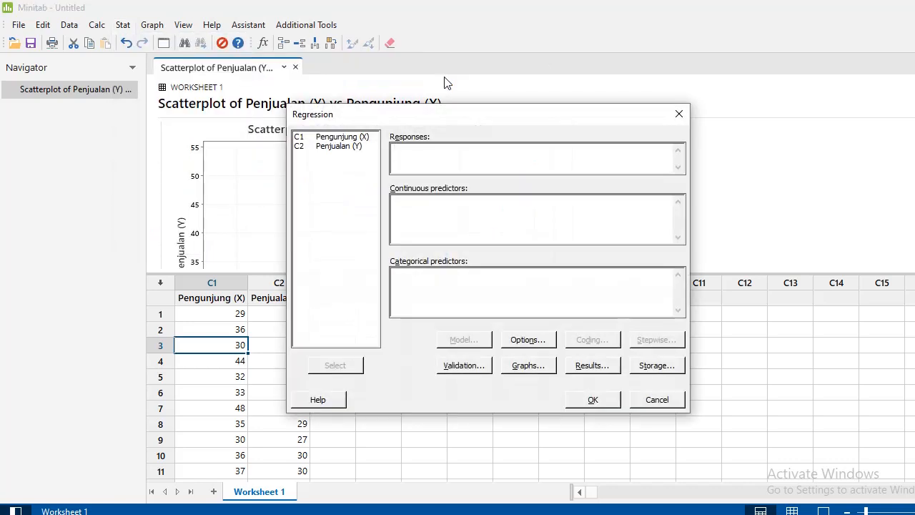
double_click(353, 150)
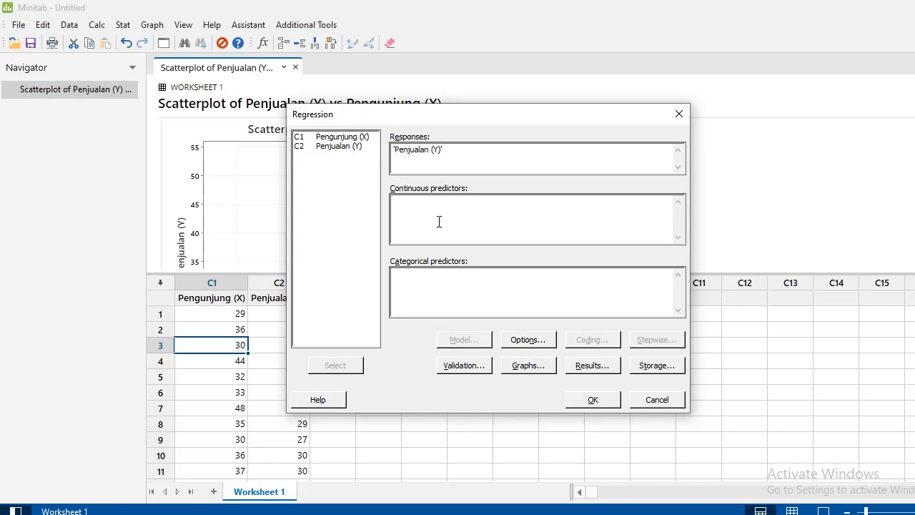
double_click(337, 138)
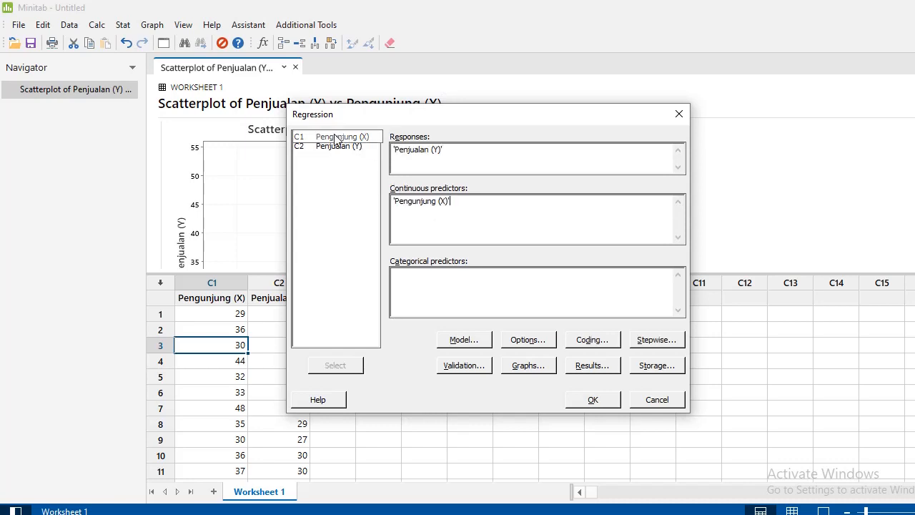
left_click(592, 400)
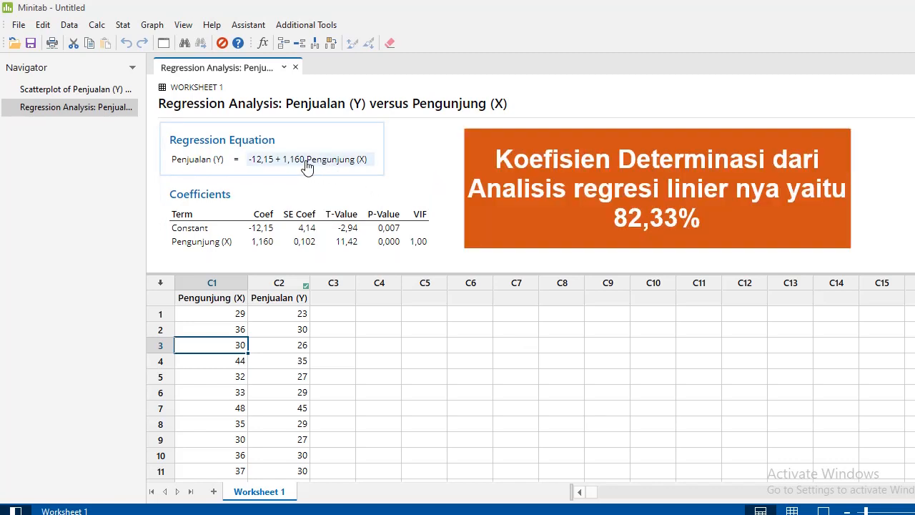
scroll(307, 166, "down", 3)
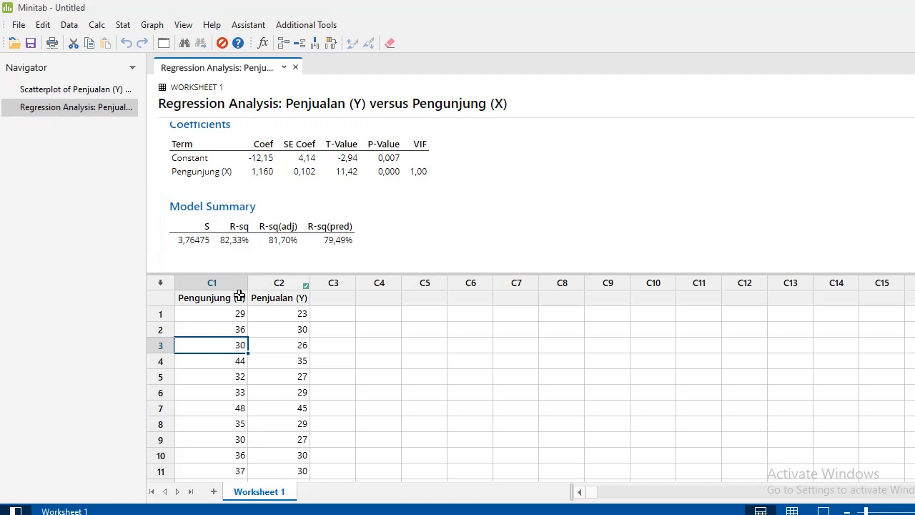
Step: Name worksheet column C3 X^2
left_click(332, 294)
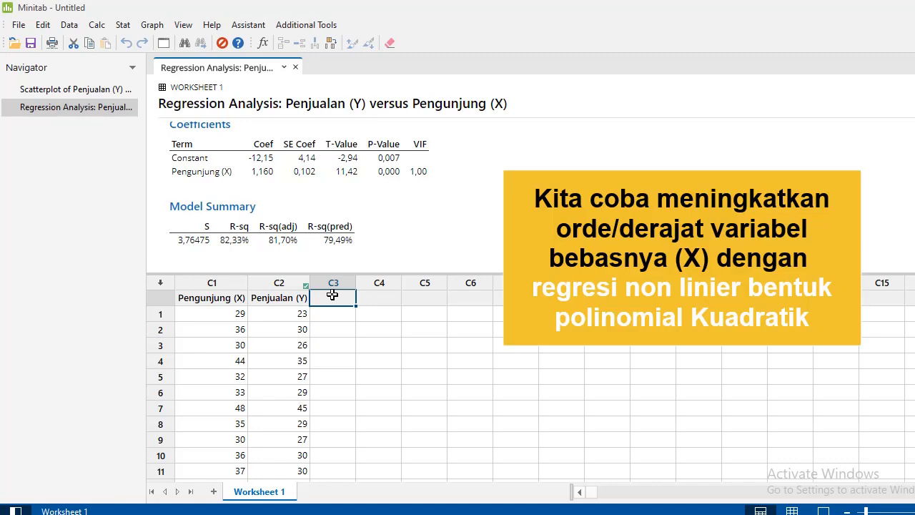
type("x")
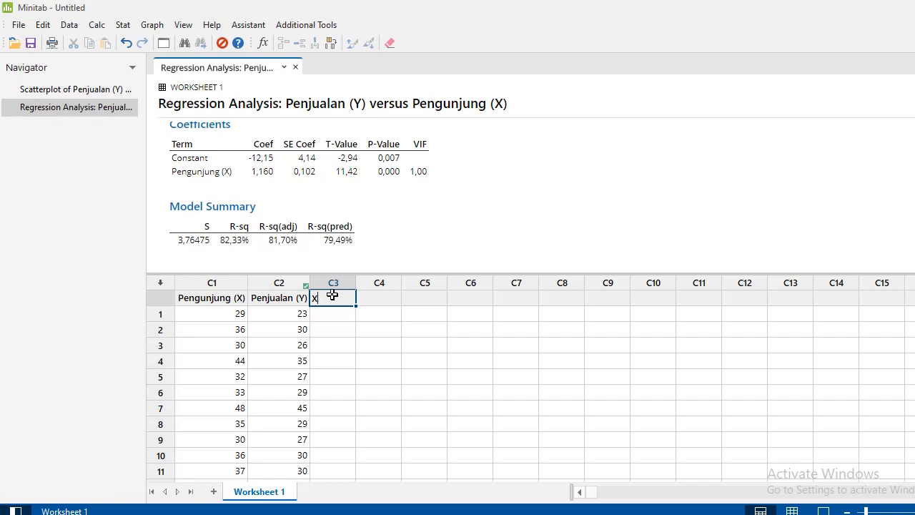
type("^2")
key("Return")
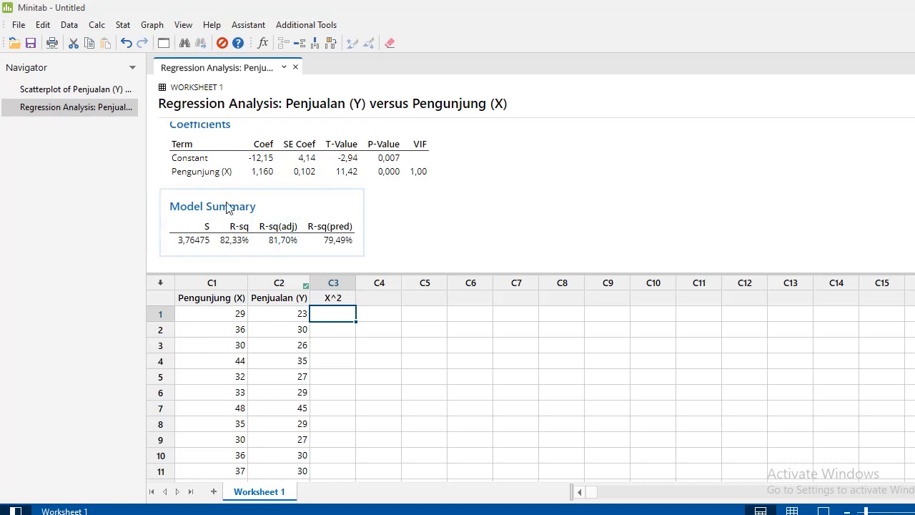
Step: Calculate 'Pengunjung (X)' * 'Pengunjung (X)' with the Calculator and store the result in the X^2 column
left_click(95, 26)
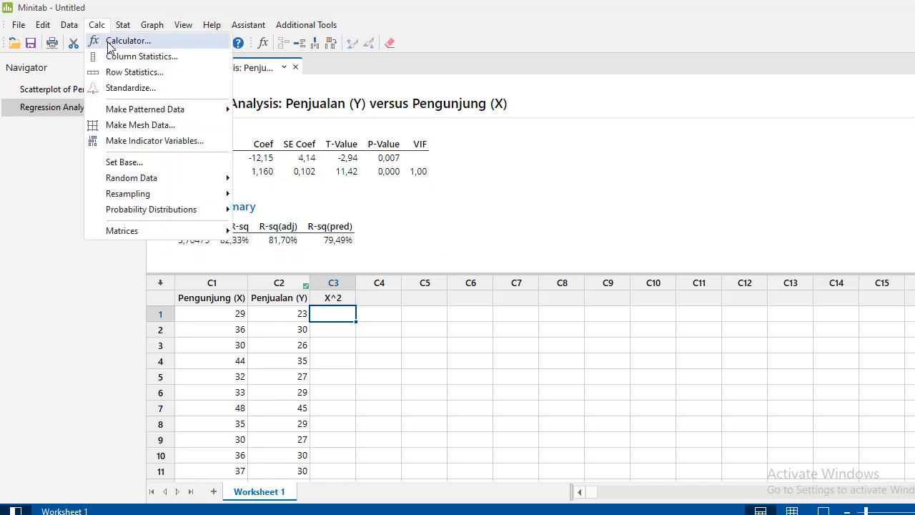
left_click(107, 40)
double_click(391, 184)
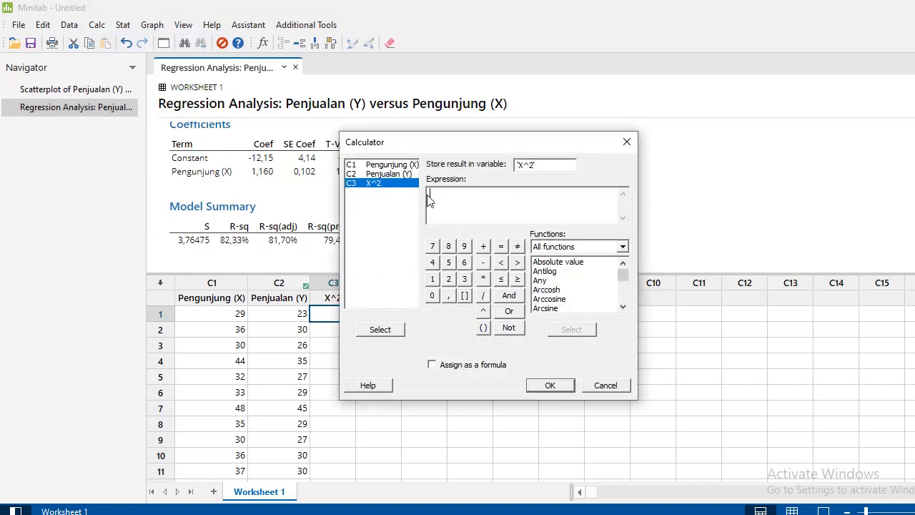
double_click(386, 164)
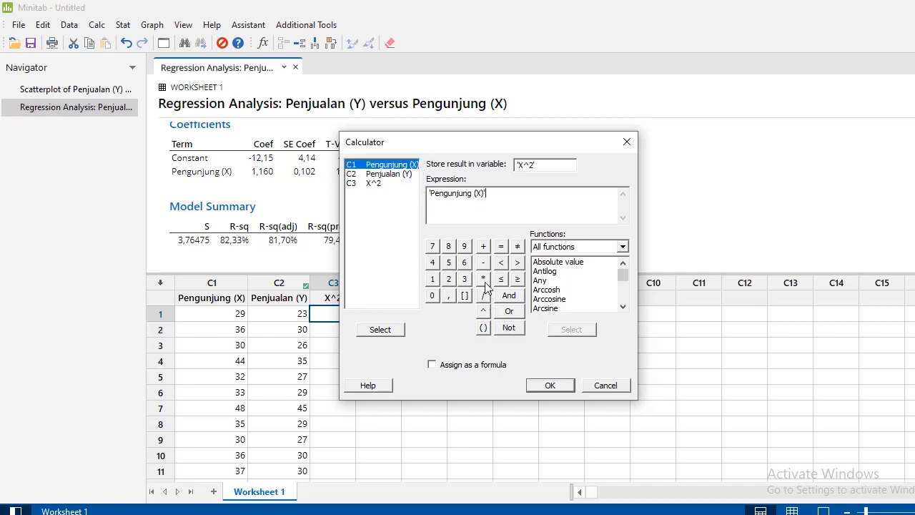
left_click(484, 278)
double_click(409, 170)
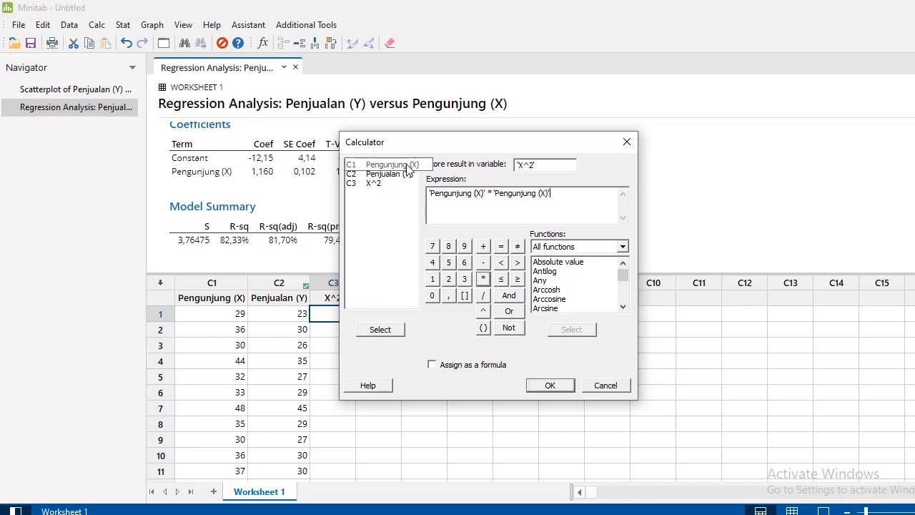
left_click(558, 387)
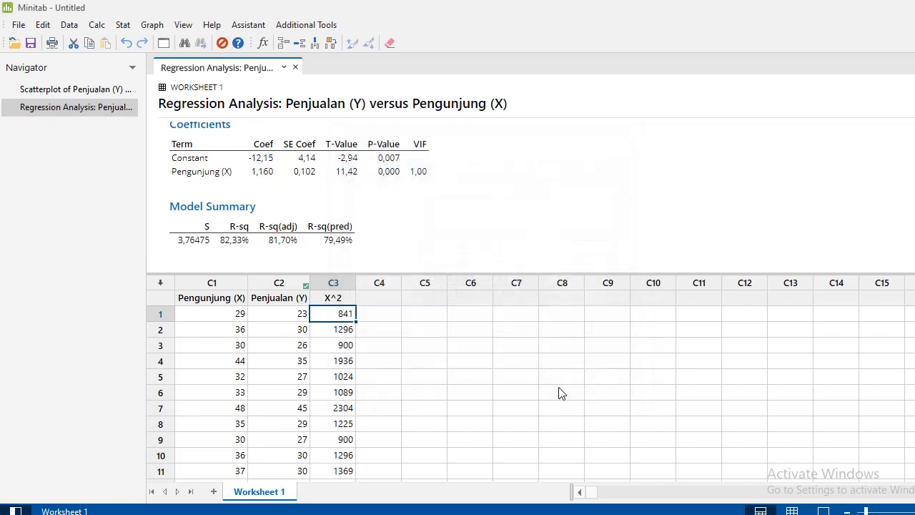
Step: Start a regression model of Penjualan (Y) with X^2 added to Pengunjung (X) as a continuous predictor
left_click(119, 25)
mouse_move(179, 57)
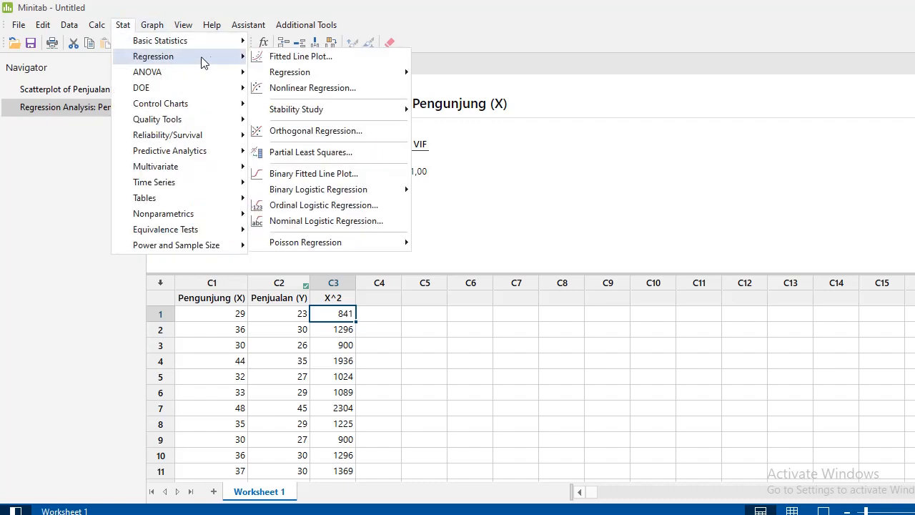
mouse_move(334, 74)
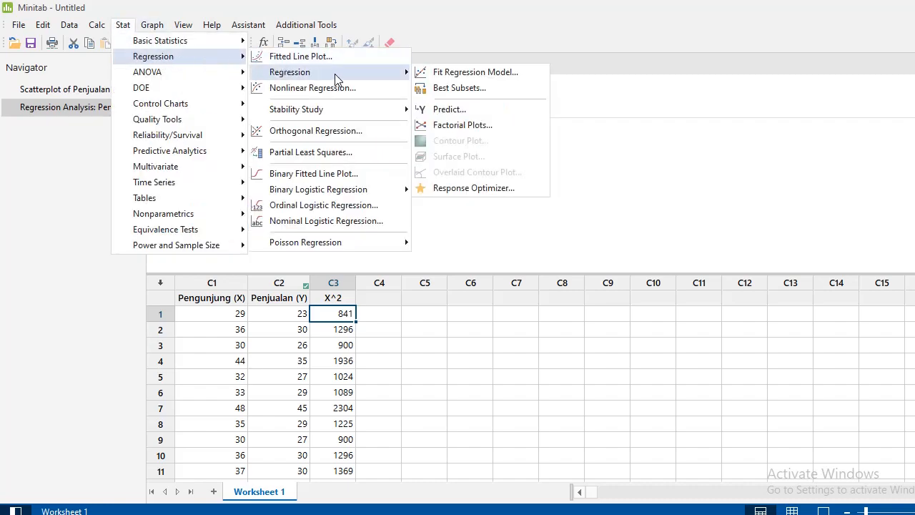
left_click(448, 74)
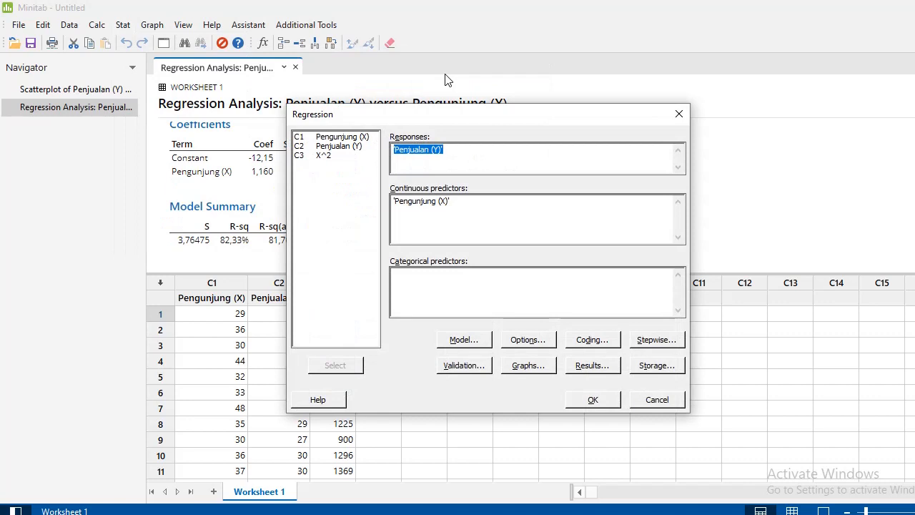
left_click(456, 203)
double_click(324, 155)
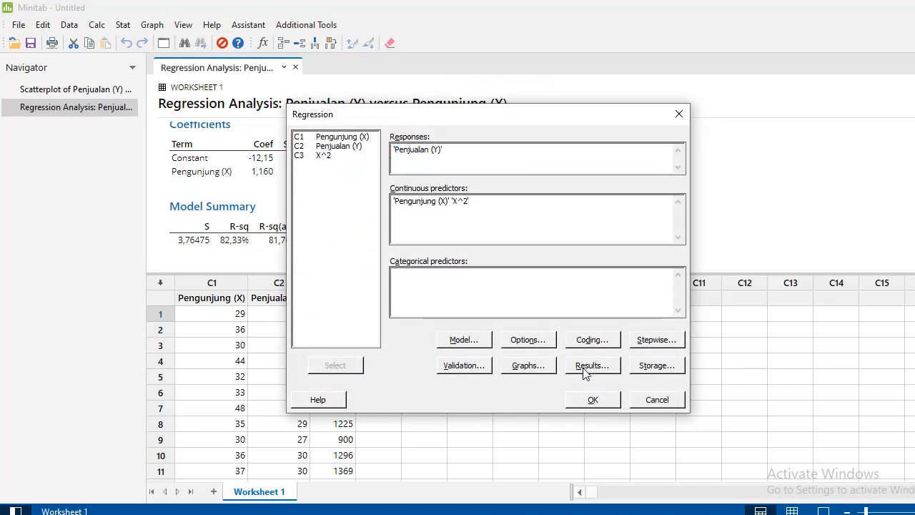
Step: Request the four-in-one residual plots, run the quadratic regression, and review its model summary
left_click(528, 365)
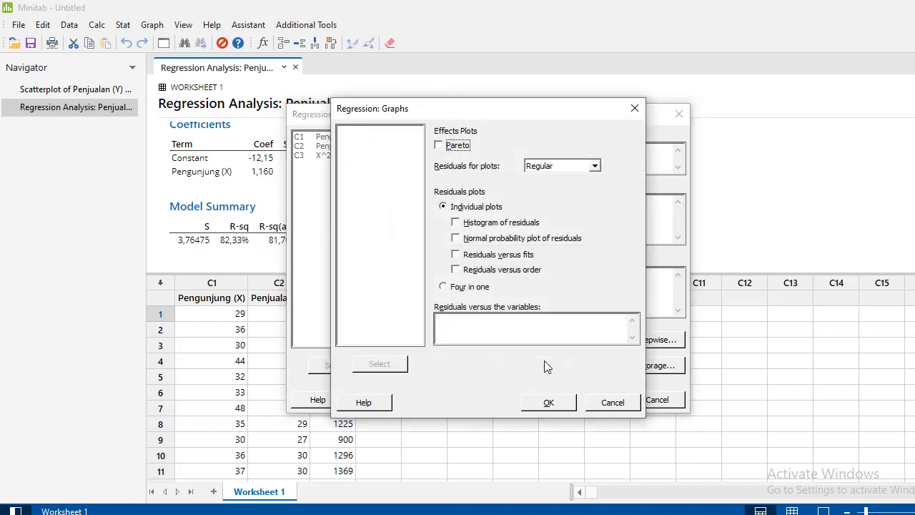
left_click(475, 287)
left_click(547, 403)
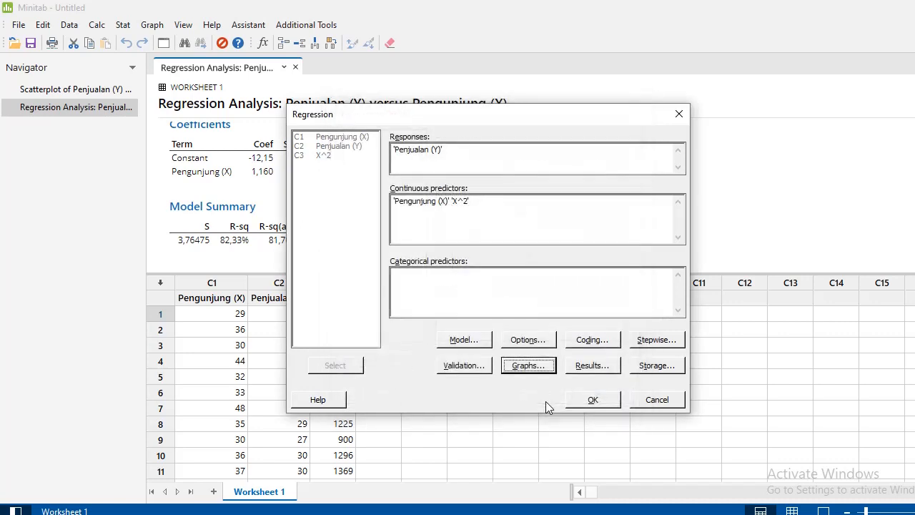
left_click(595, 405)
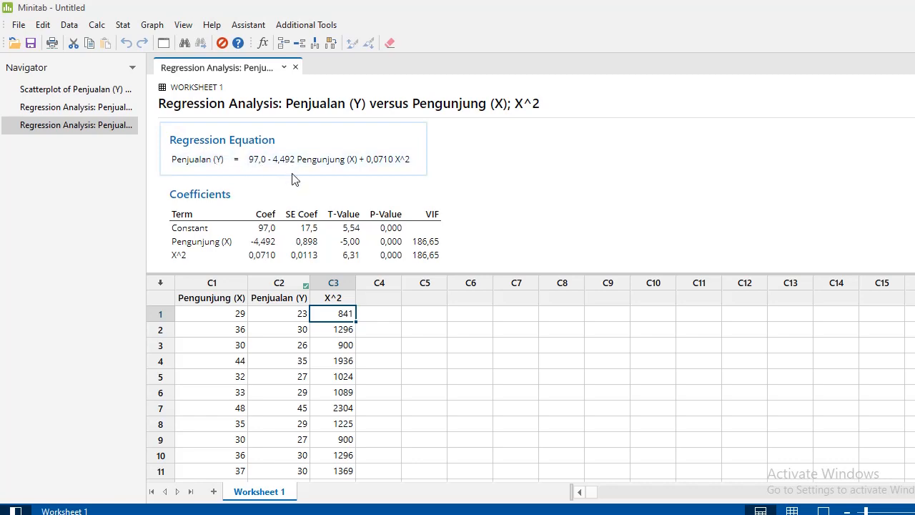
scroll(293, 179, "down", 3)
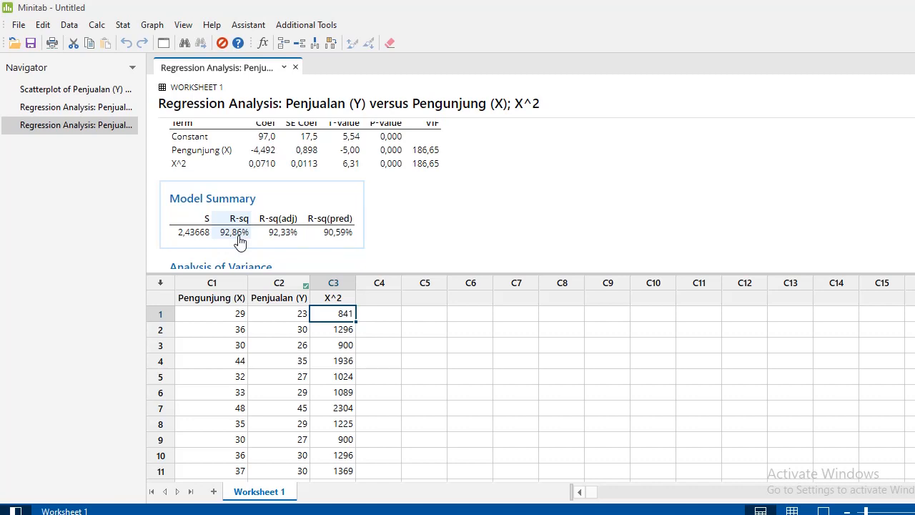
Step: Name worksheet column C4 X^3
left_click(372, 298)
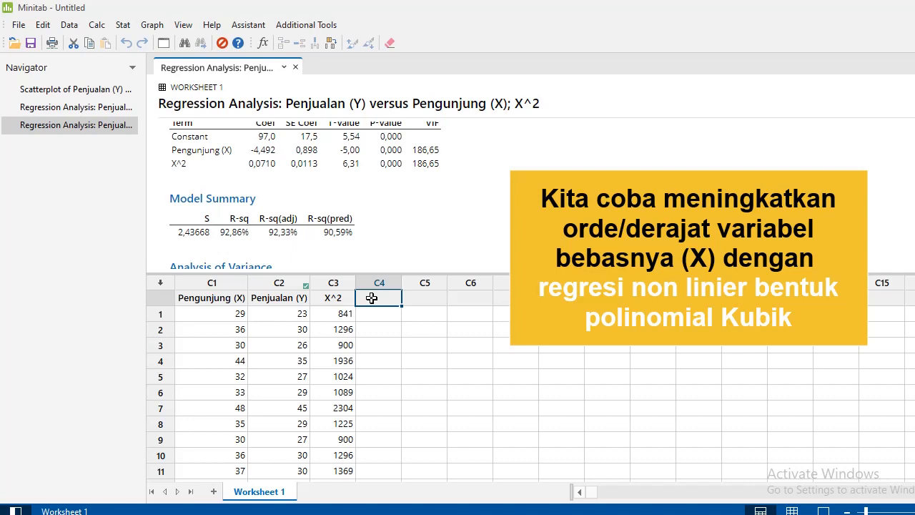
type("X")
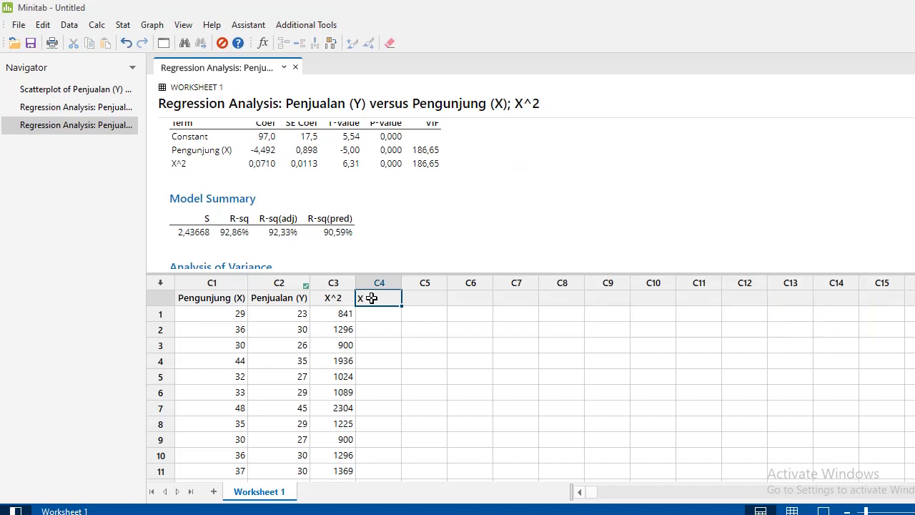
type("^3")
left_click(381, 317)
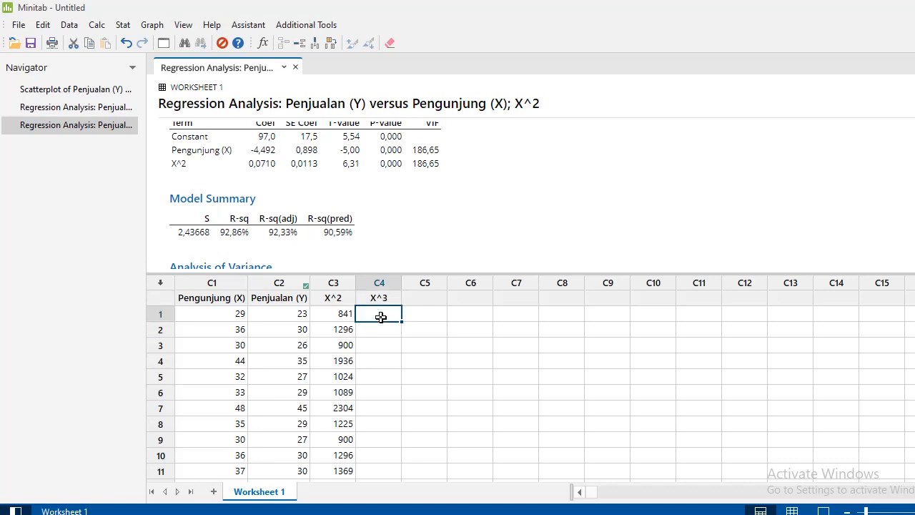
Step: Calculate 'Pengunjung (X)' * 'Pengunjung (X)' * 'Pengunjung (X)' with the Calculator and store the result in the X^3 column
left_click(98, 26)
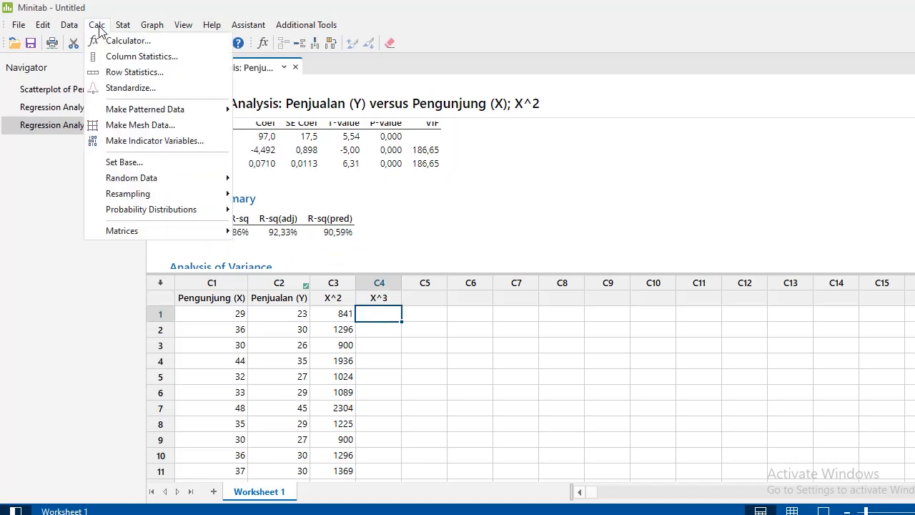
left_click(112, 42)
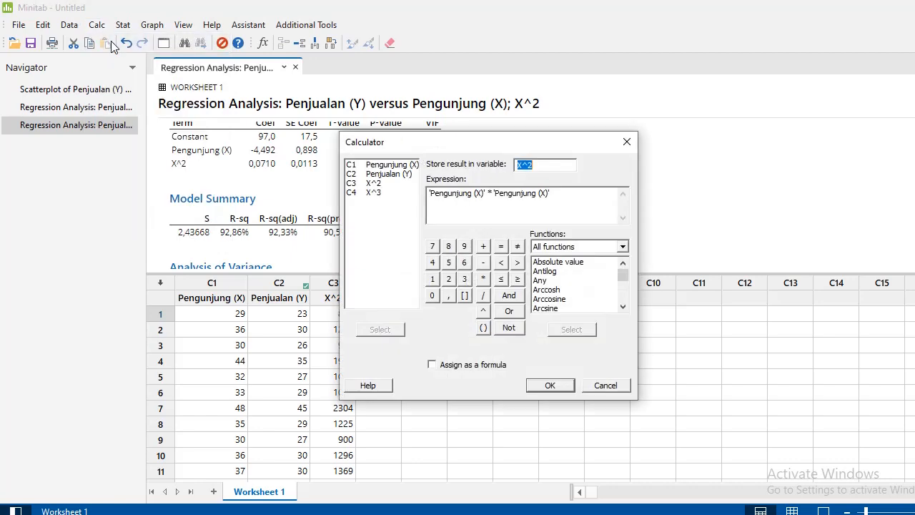
double_click(371, 193)
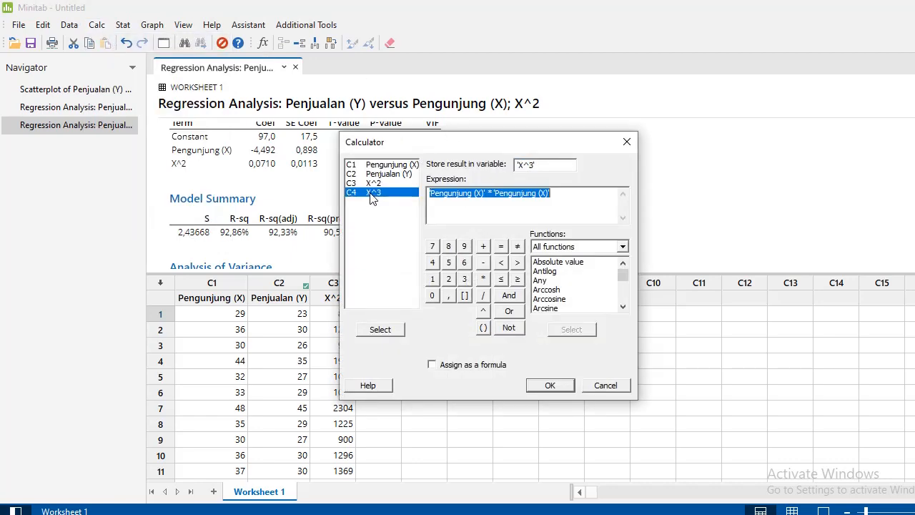
left_click(559, 197)
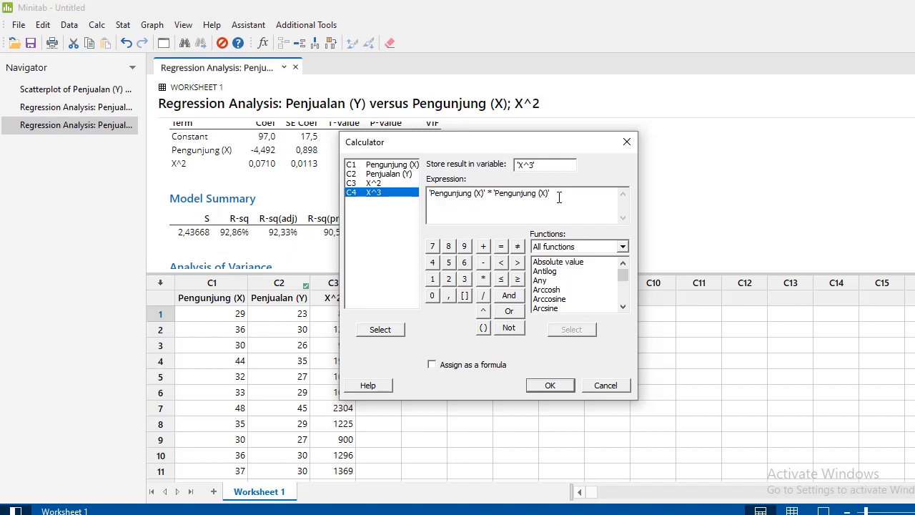
left_click(482, 278)
double_click(390, 165)
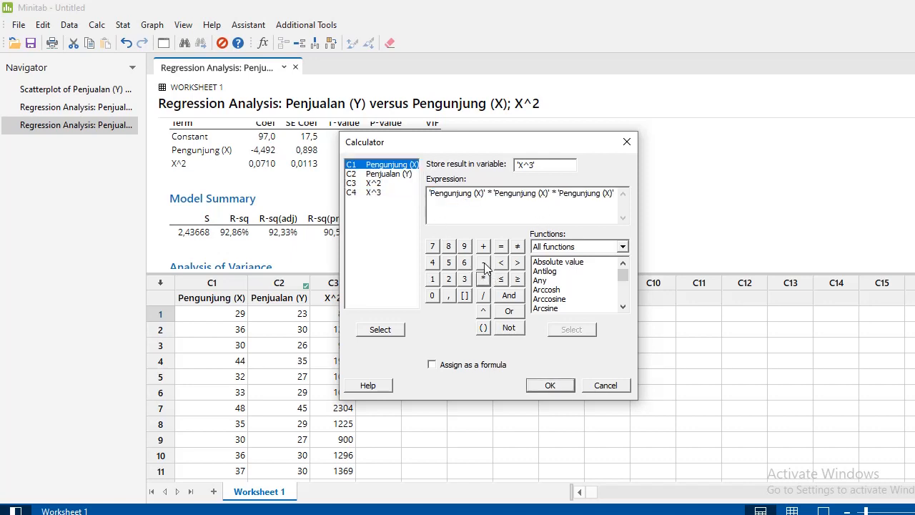
left_click(544, 385)
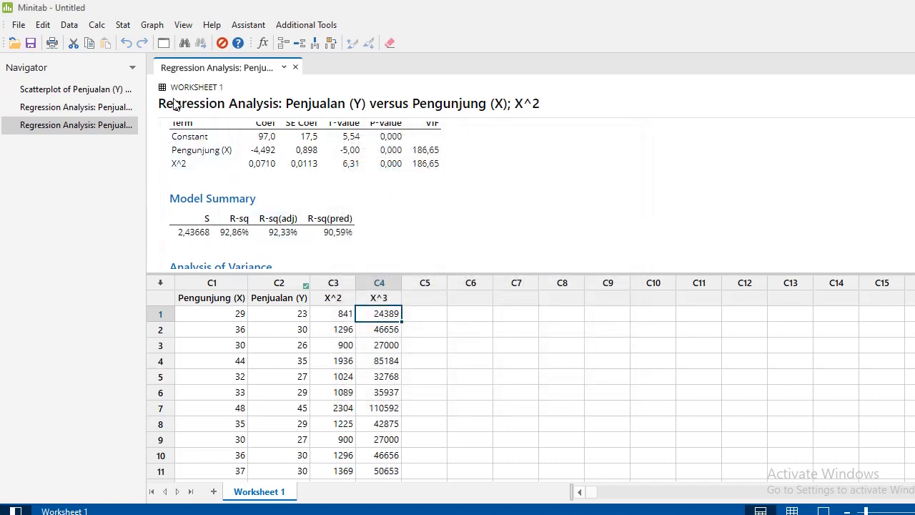
Step: Start a regression model of Penjualan (Y) with X^3 added to Pengunjung (X) and X^2 as continuous predictors
left_click(123, 26)
mouse_move(168, 60)
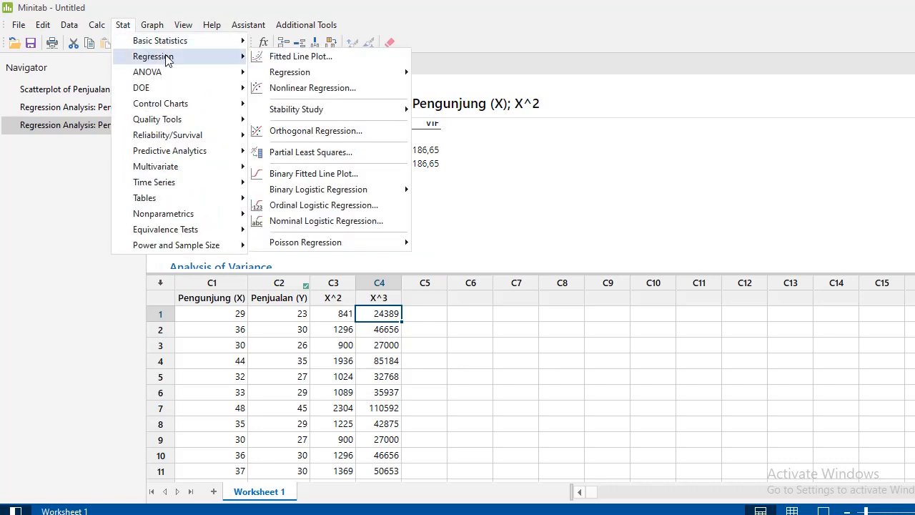
mouse_move(302, 74)
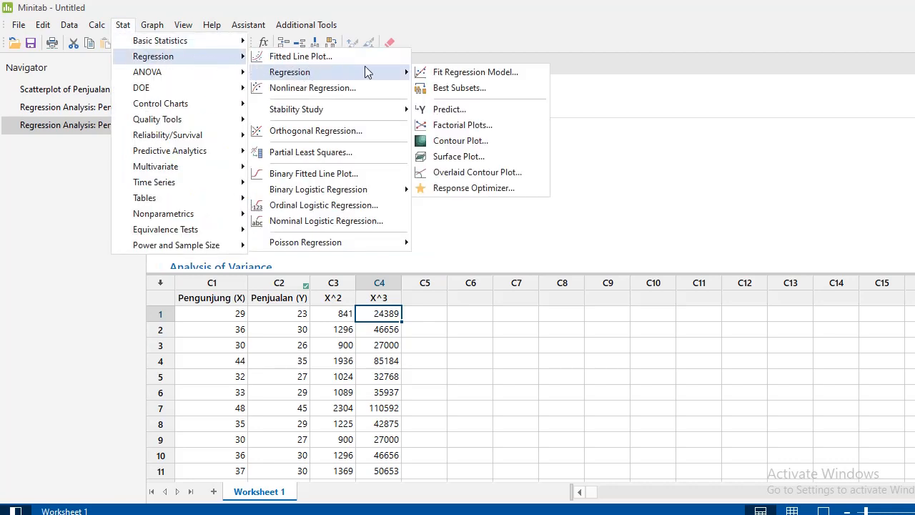
left_click(432, 75)
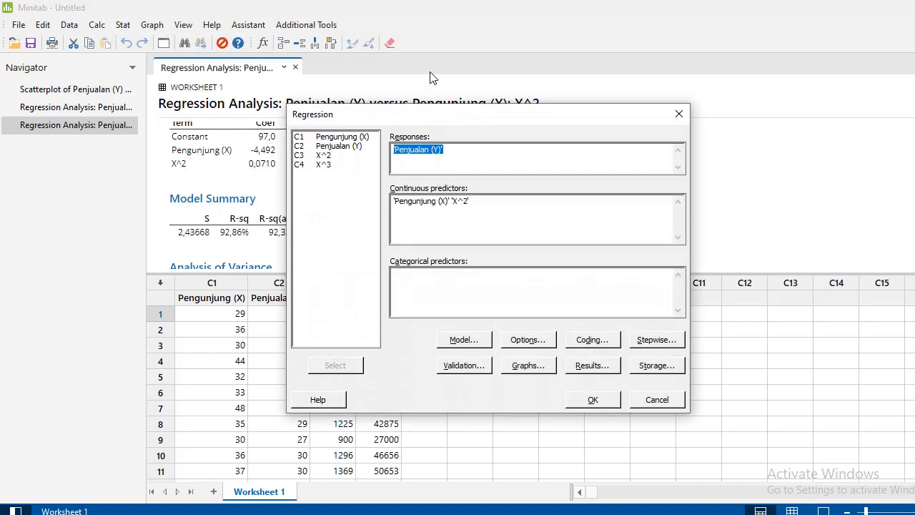
left_click(496, 205)
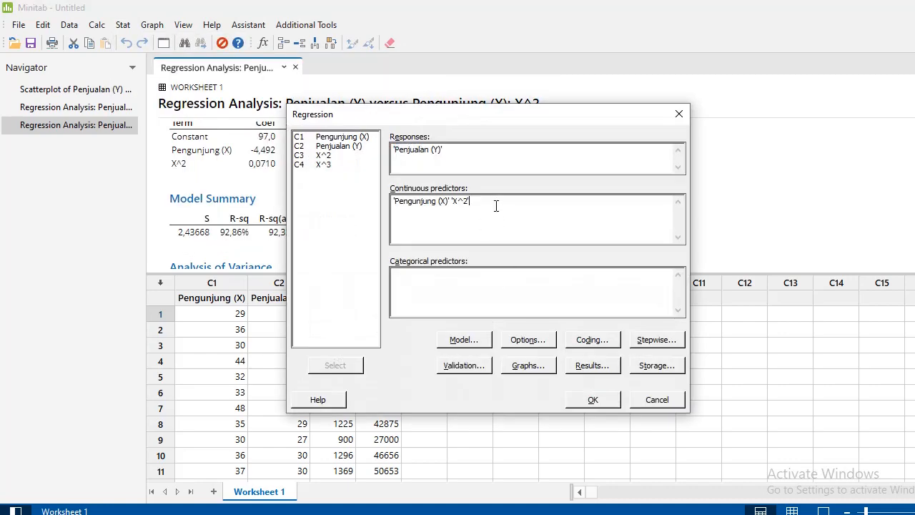
left_click(355, 168)
double_click(356, 169)
Step: Set the regression to store fits, residuals and standardized residuals in the worksheet, and run the cubic model
left_click(644, 367)
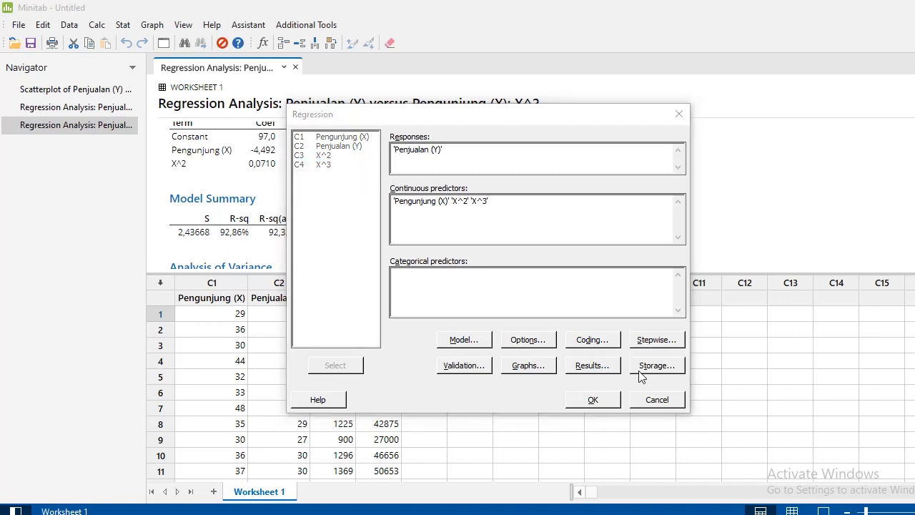
left_click(352, 174)
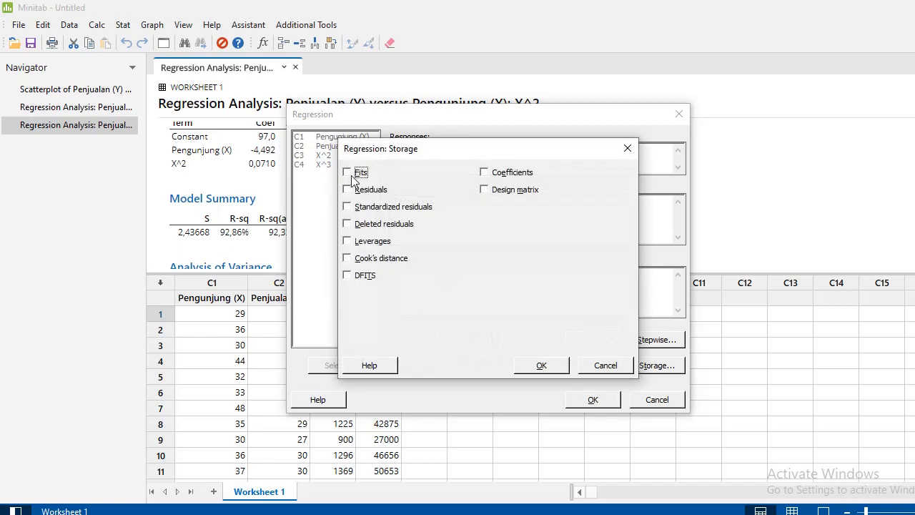
left_click(349, 190)
left_click(348, 207)
left_click(542, 367)
left_click(591, 400)
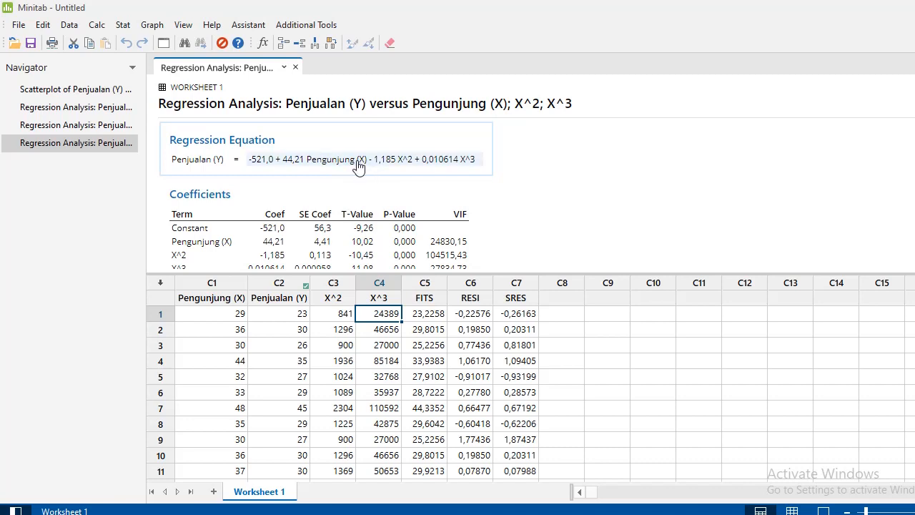
Step: Examine the cubic model's R-sq and the F-Value and P-Value of its Analysis of Variance to judge the model's significance
scroll(359, 166, "down", 3)
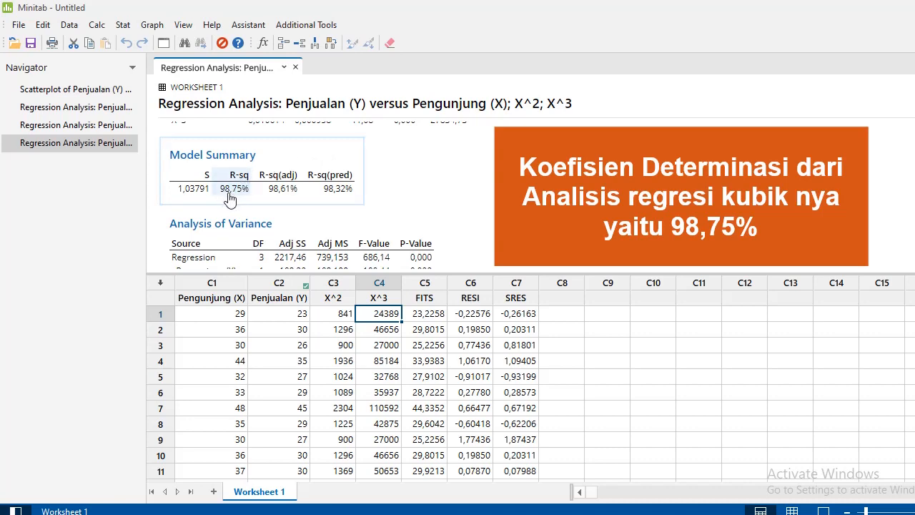
key("ctrl+End")
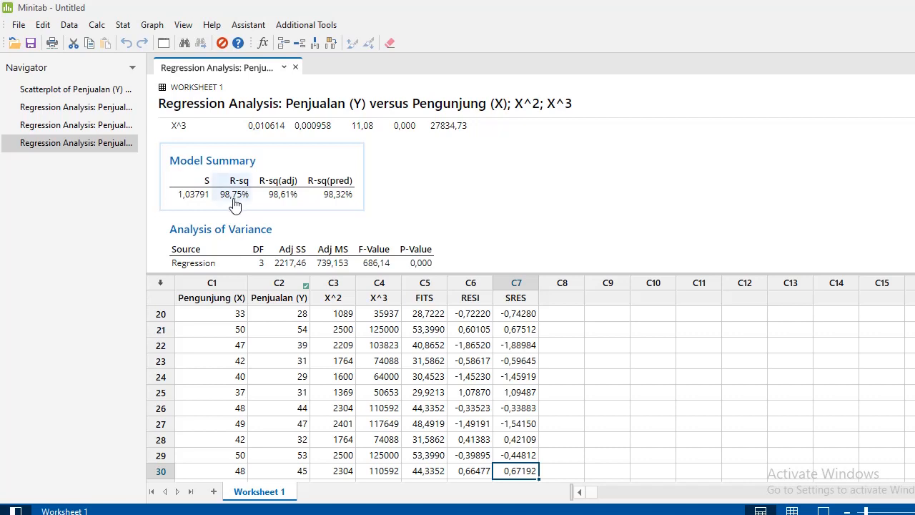
scroll(236, 205, "up", 4)
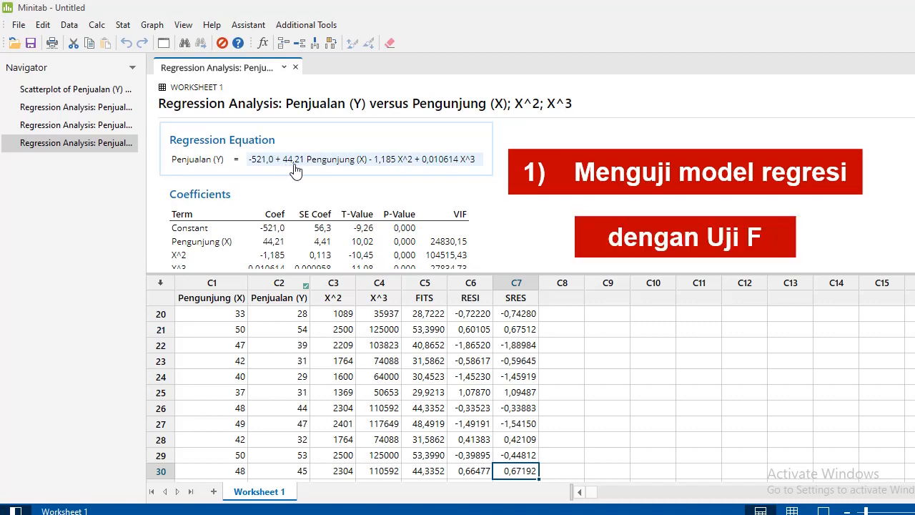
scroll(296, 171, "down", 5)
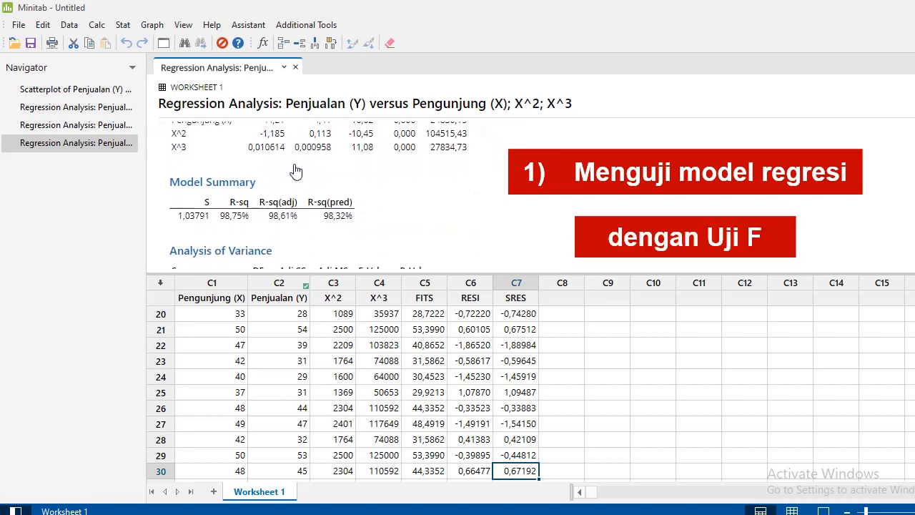
scroll(296, 170, "down", 2)
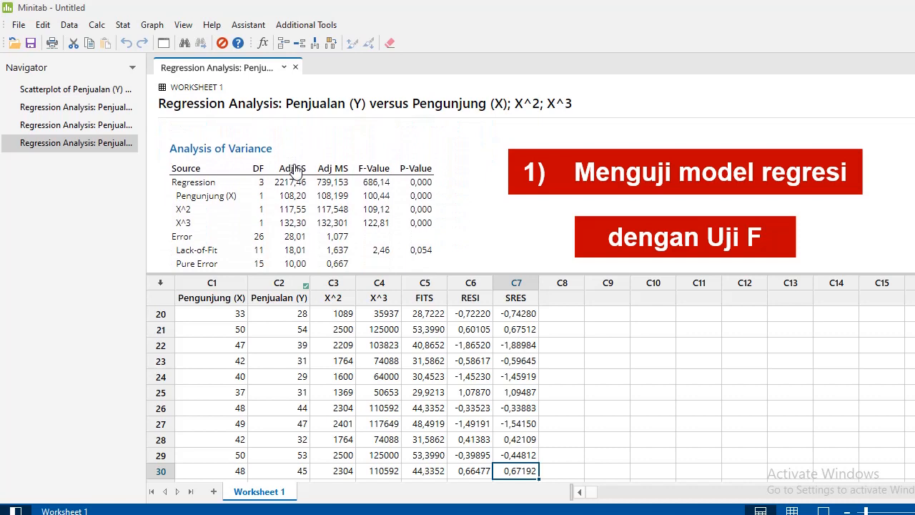
scroll(296, 171, "down", 1)
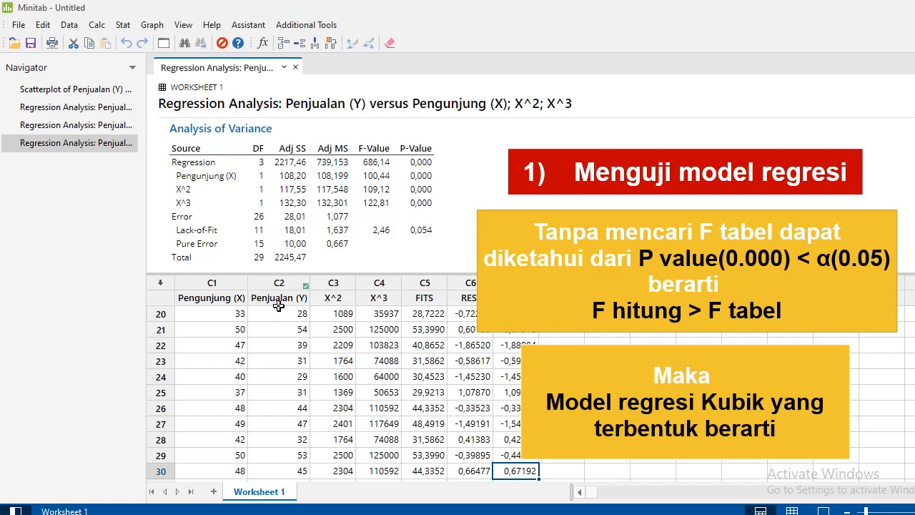
Step: Examine the T-Values and P-Values in the cubic model's Coefficients table to judge each term's significance
scroll(277, 306, "up", 2)
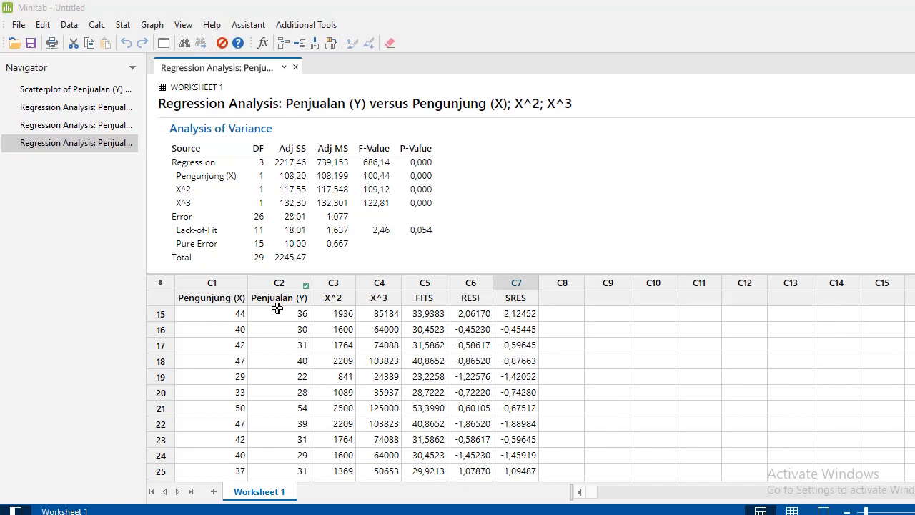
scroll(295, 198, "up", 5)
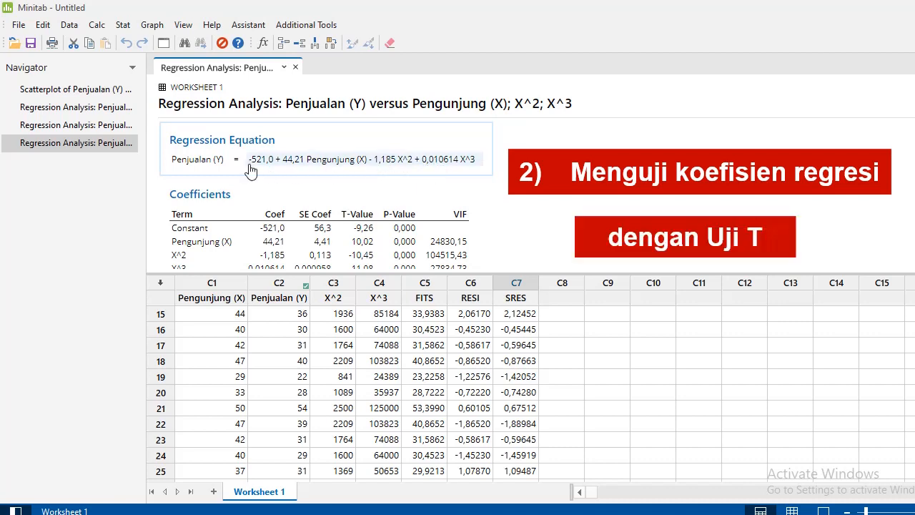
scroll(250, 170, "down", 3)
scroll(250, 170, "up", 2)
scroll(251, 171, "up", 1)
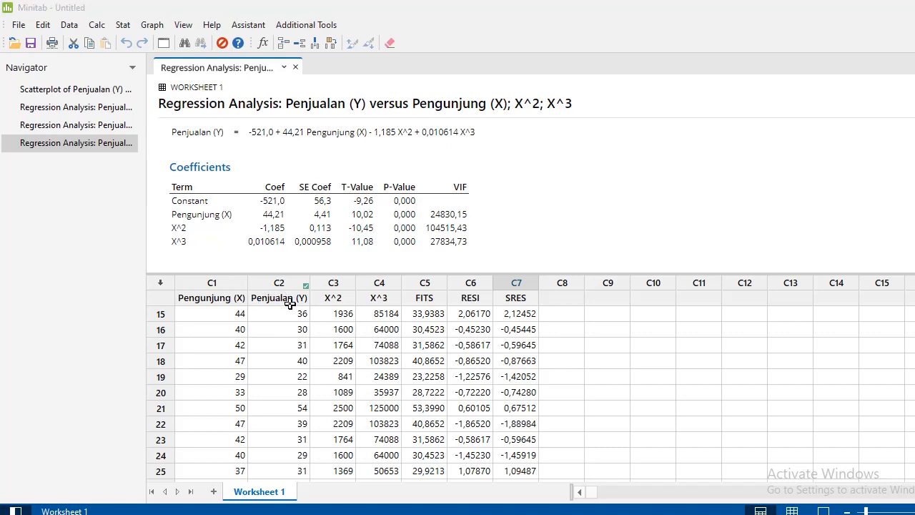
Step: Examine the Normal Probability Plot in the cubic model's residual plots for Penjualan (Y)
scroll(308, 203, "up", 1)
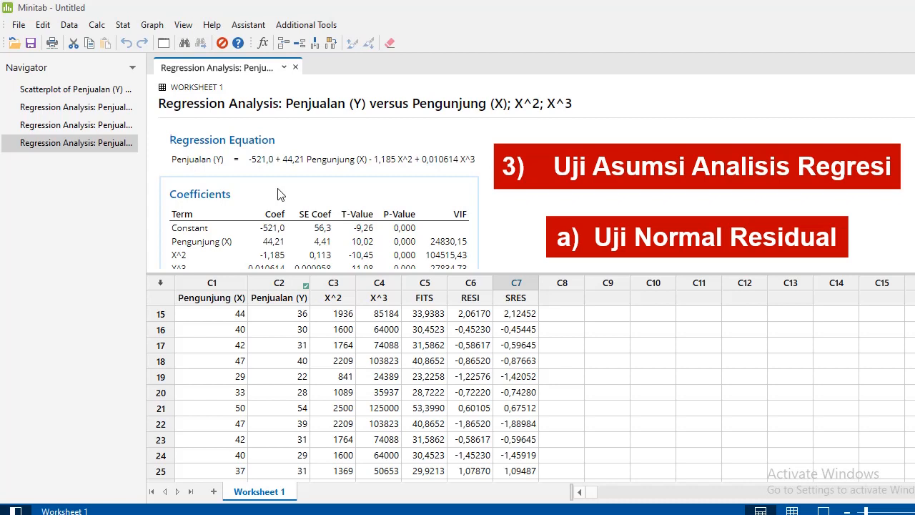
scroll(281, 195, "down", 4)
scroll(281, 194, "down", 5)
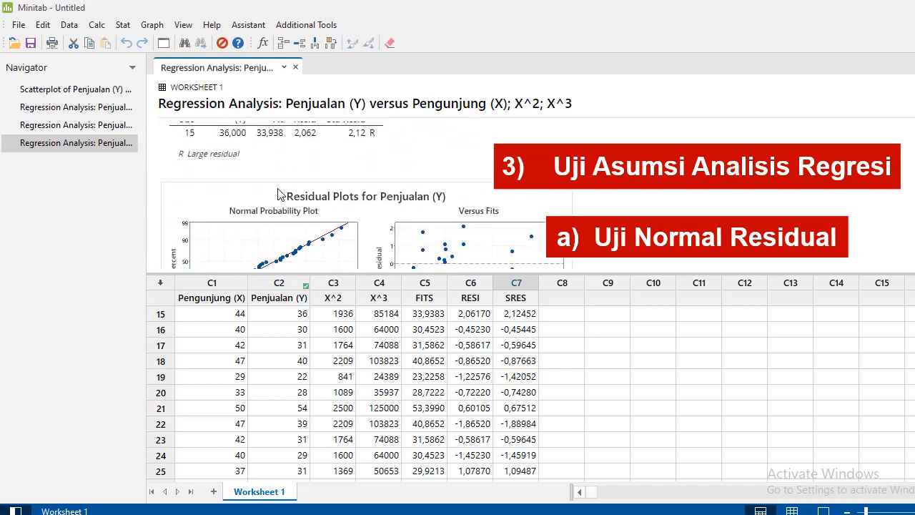
scroll(279, 193, "down", 3)
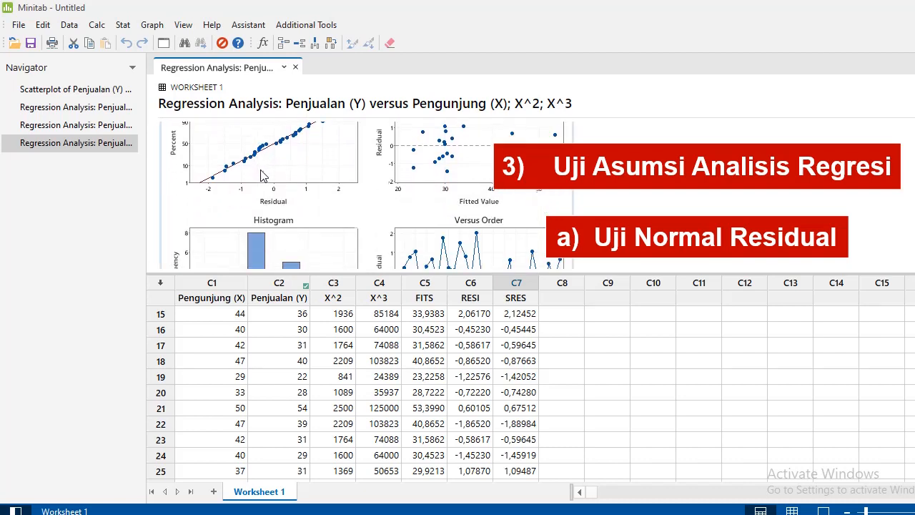
scroll(260, 168, "up", 2)
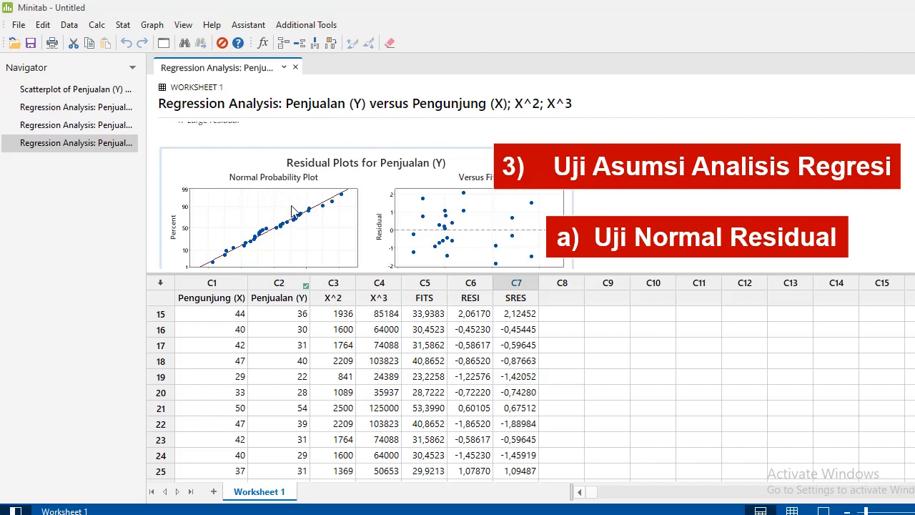
Step: Run an Anderson-Darling normality test on RESI titled "Uji Normalitas Residual" and enlarge the output area to show its probability plot
left_click(122, 25)
mouse_move(153, 41)
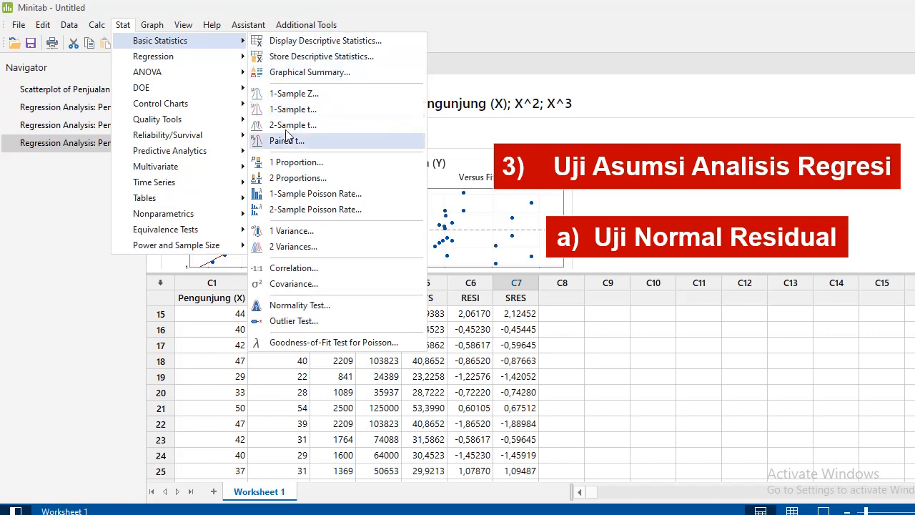
left_click(286, 306)
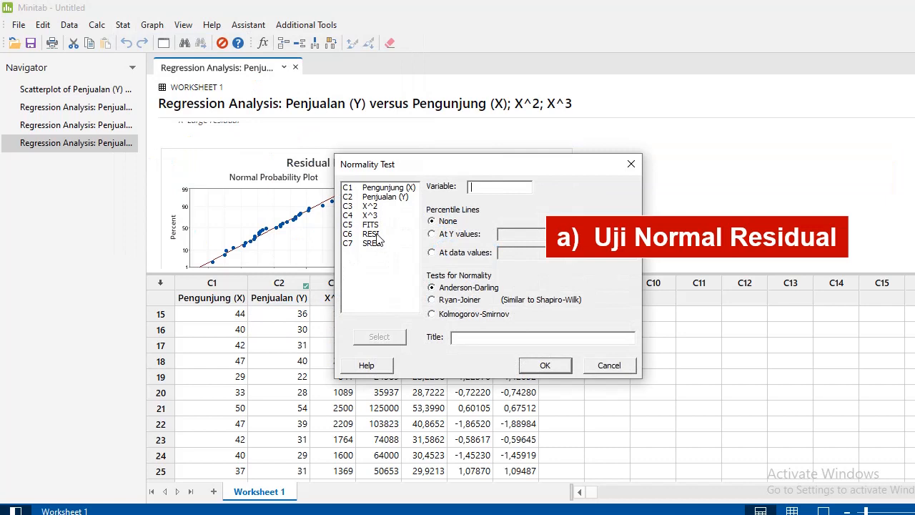
double_click(372, 233)
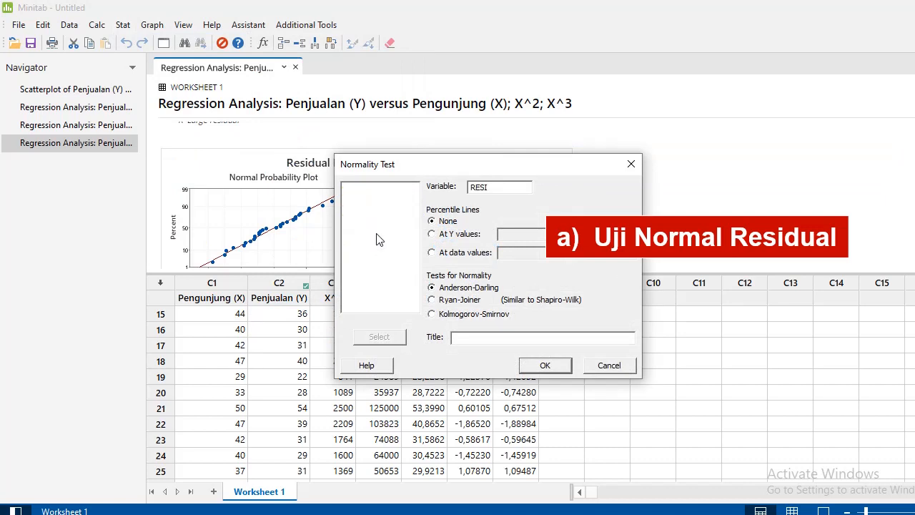
left_click(469, 341)
type("Uji N")
key("BackSpace")
type("rmalitas Residual")
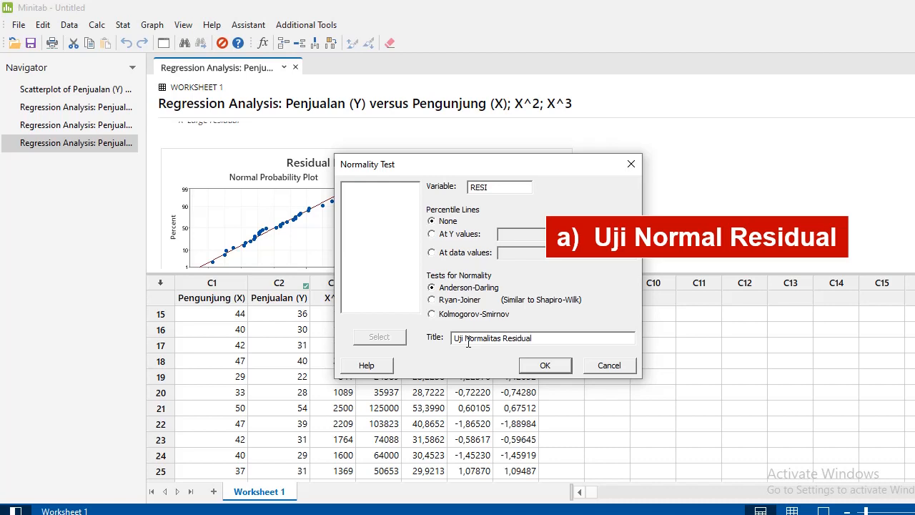
left_click(532, 370)
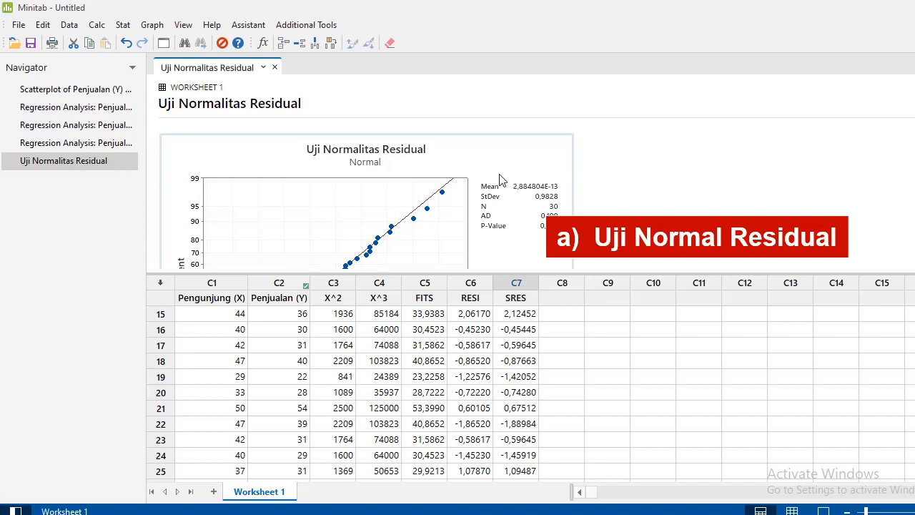
scroll(501, 179, "down", 3)
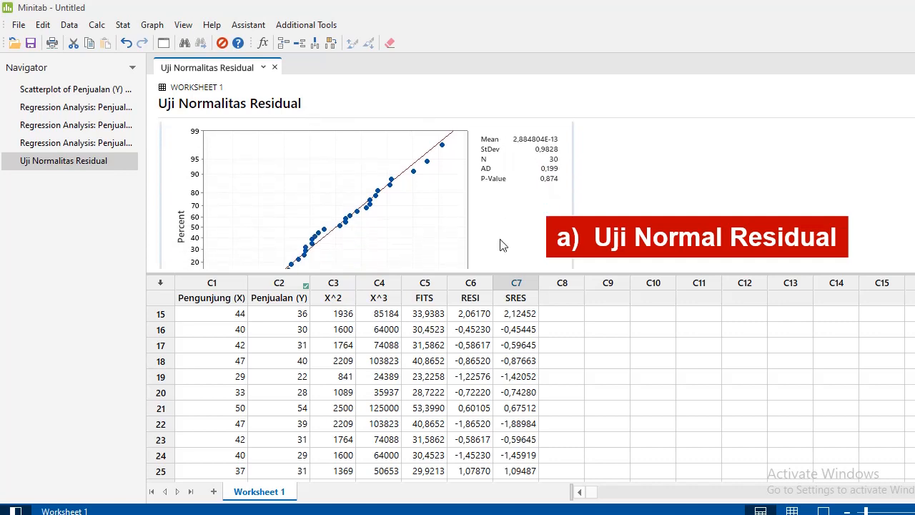
left_click_drag(504, 272, 502, 342)
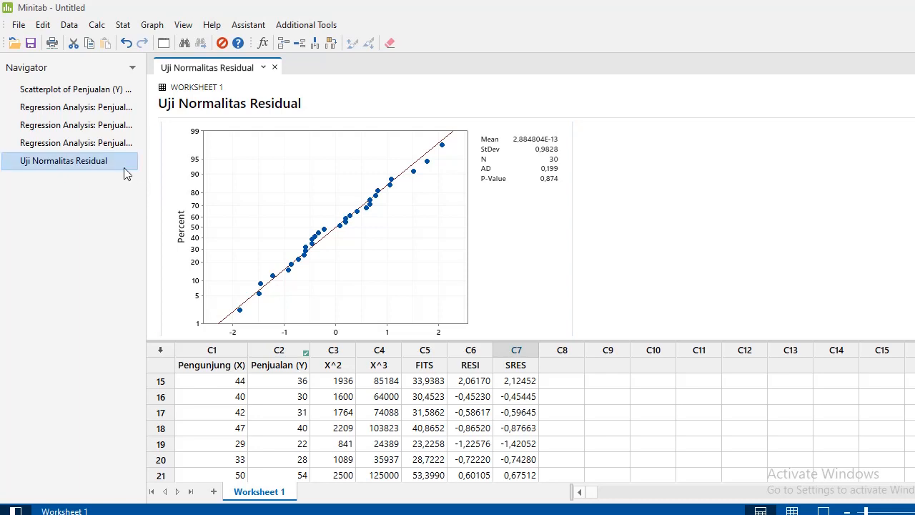
Step: Rerun the cubic regression of Penjualan (Y) with individual residual plots, producing only Residuals versus fits
left_click(115, 146)
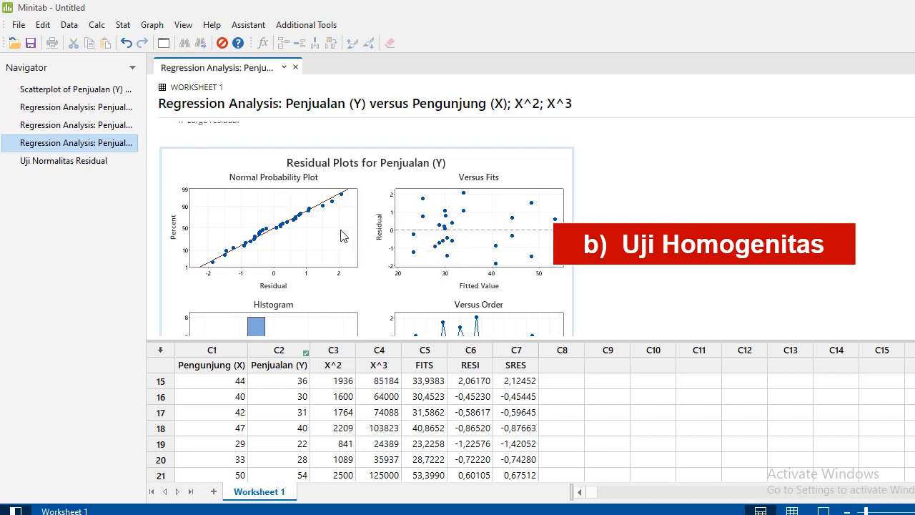
left_click(123, 26)
mouse_move(167, 57)
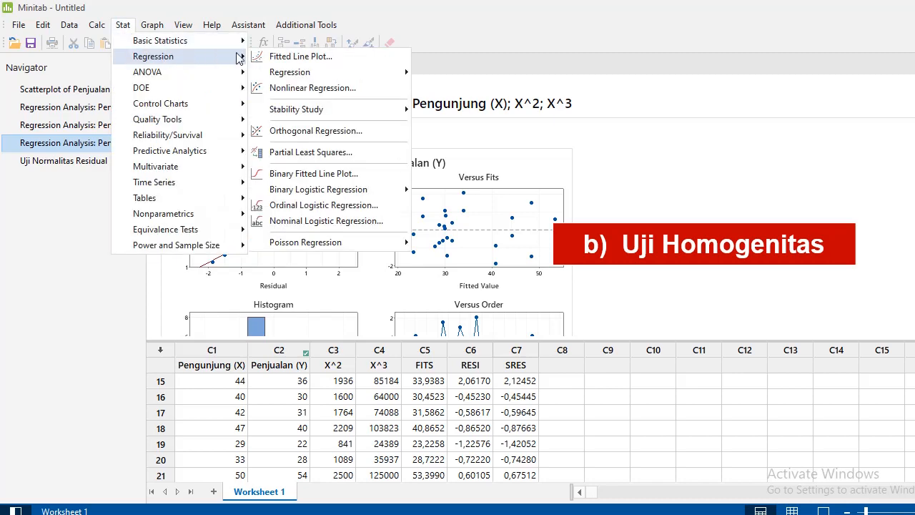
mouse_move(339, 76)
left_click(448, 73)
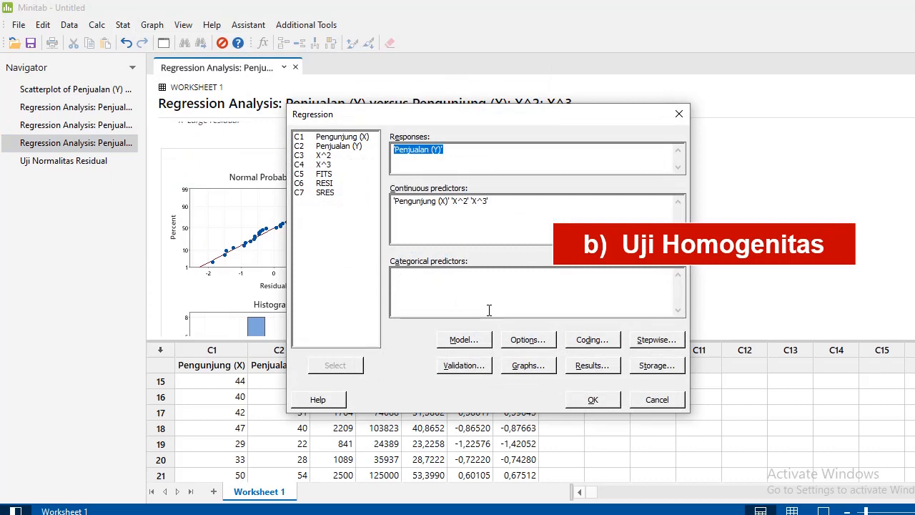
left_click(527, 365)
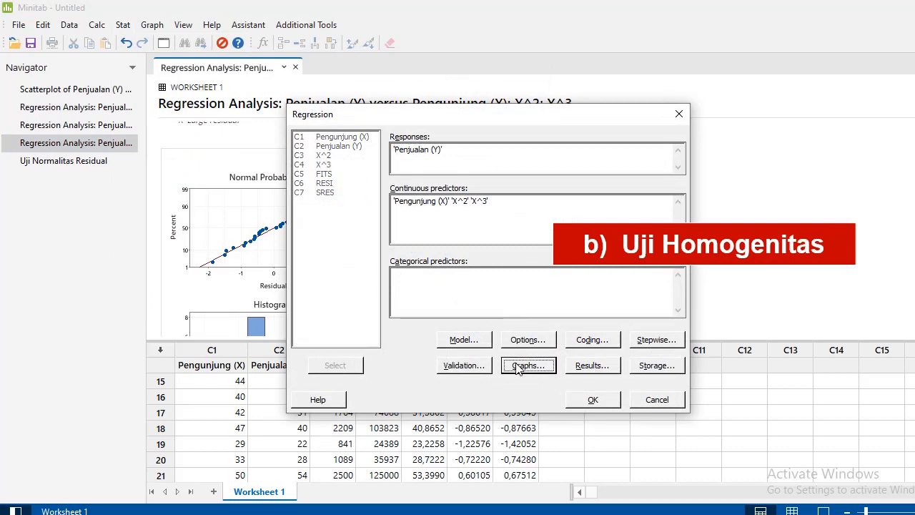
left_click(444, 207)
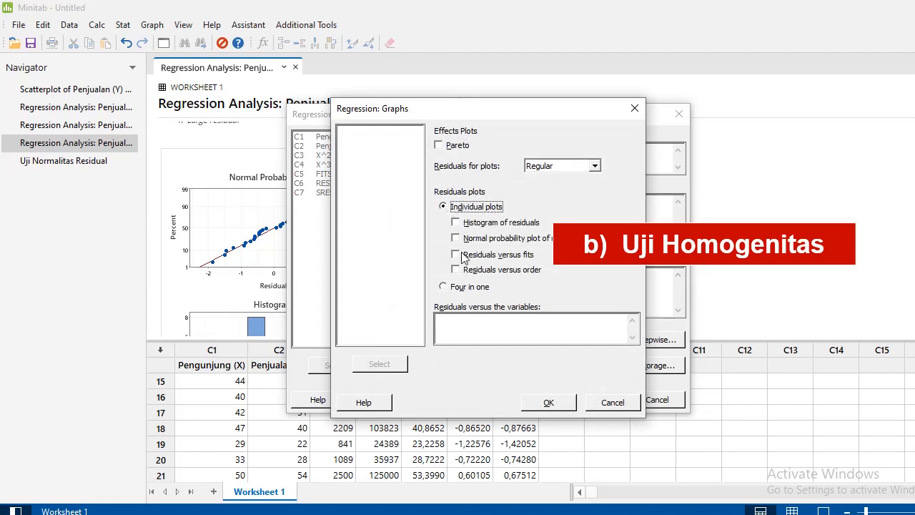
left_click(459, 257)
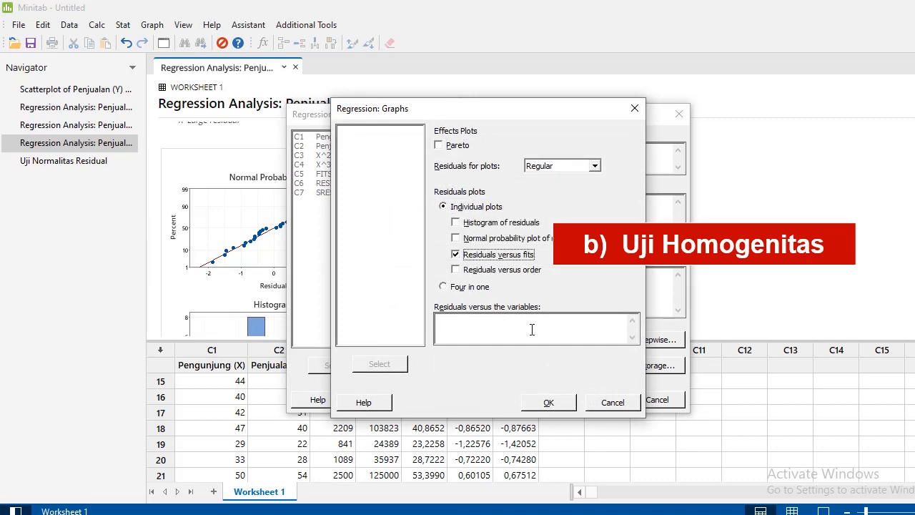
left_click(546, 396)
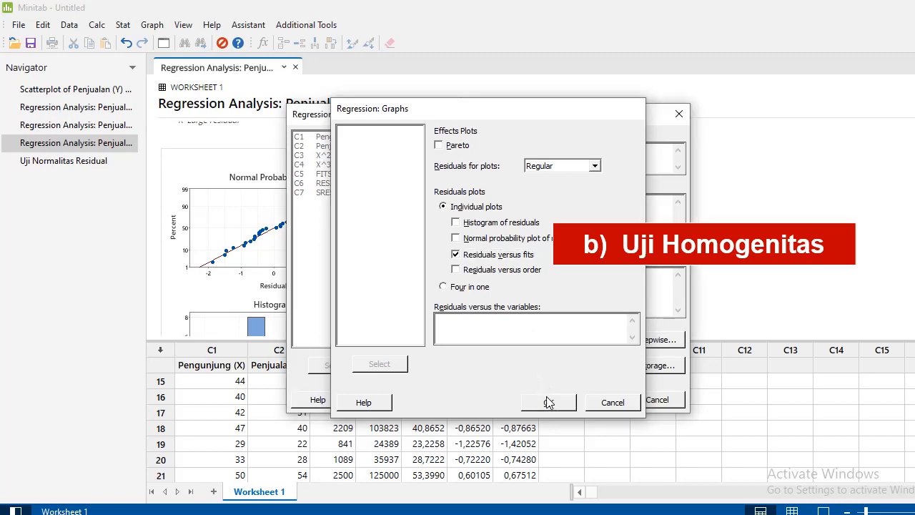
left_click(588, 401)
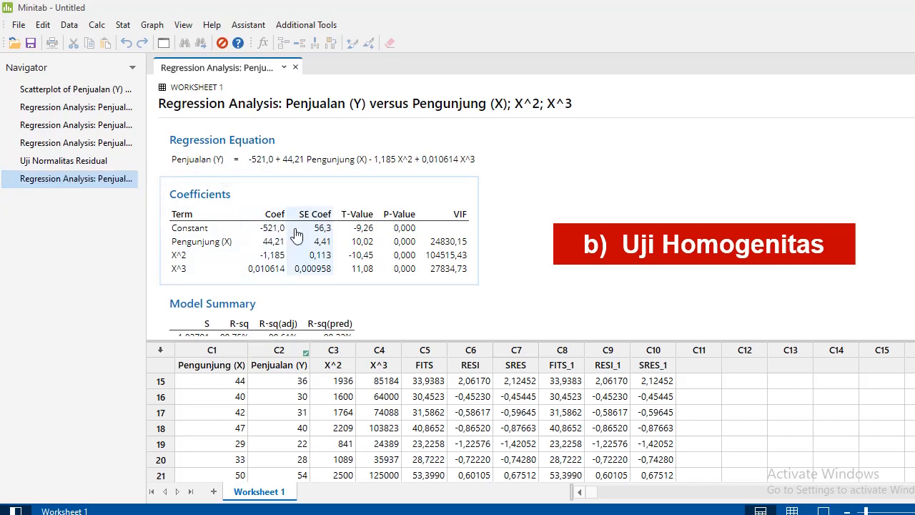
Step: Examine how the residuals spread in the new cubic regression's Versus Fits plot to judge the homogeneity of variance
scroll(296, 236, "down", 3)
scroll(297, 236, "down", 8)
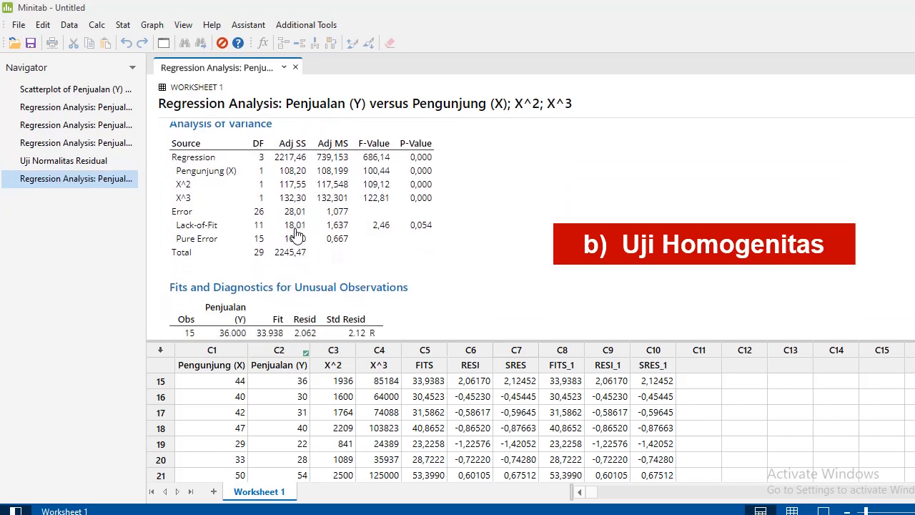
scroll(295, 235, "down", 5)
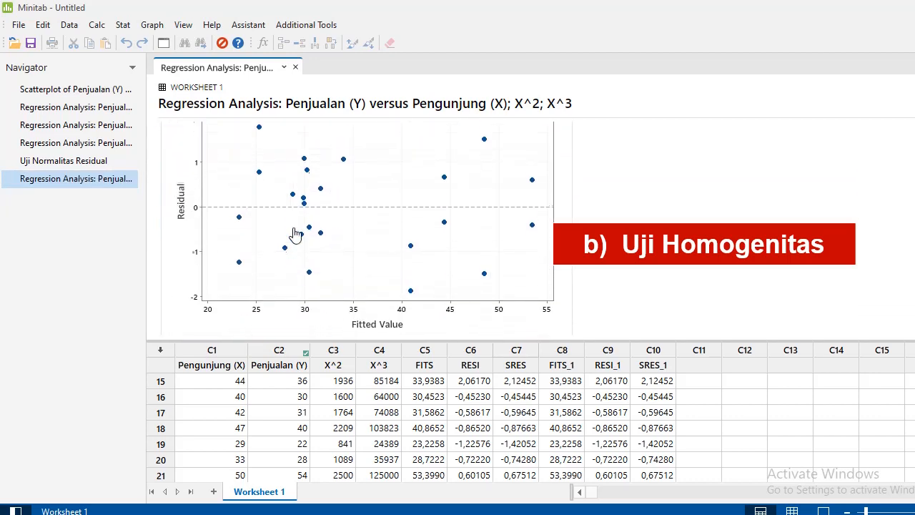
scroll(295, 235, "up", 2)
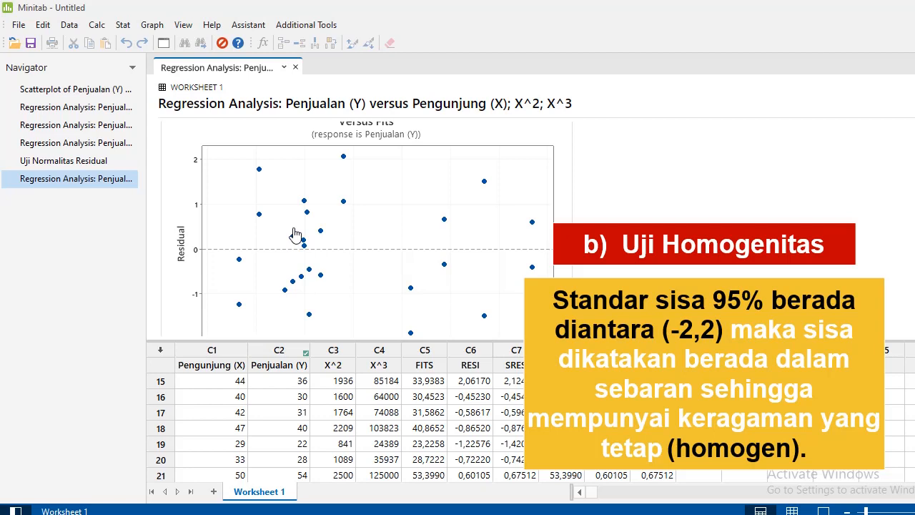
scroll(295, 234, "down", 3)
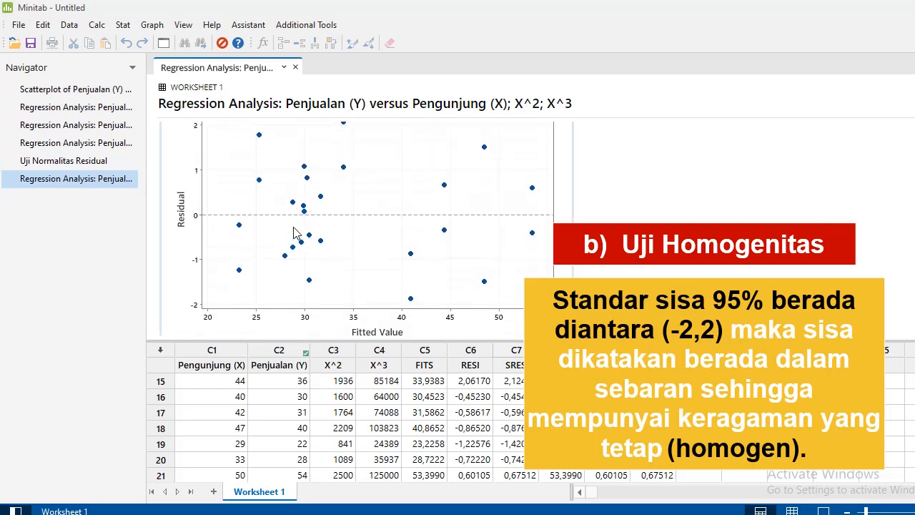
scroll(295, 234, "up", 1)
scroll(295, 233, "up", 1)
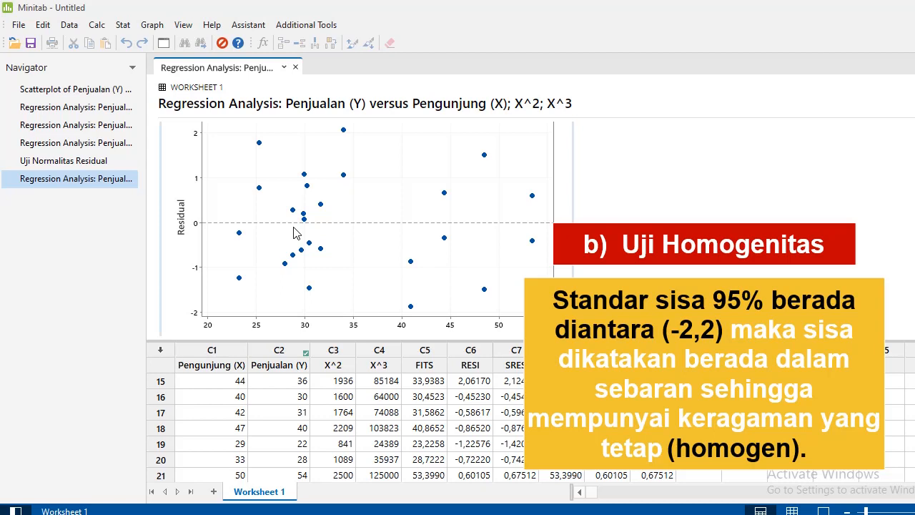
scroll(296, 233, "up", 1)
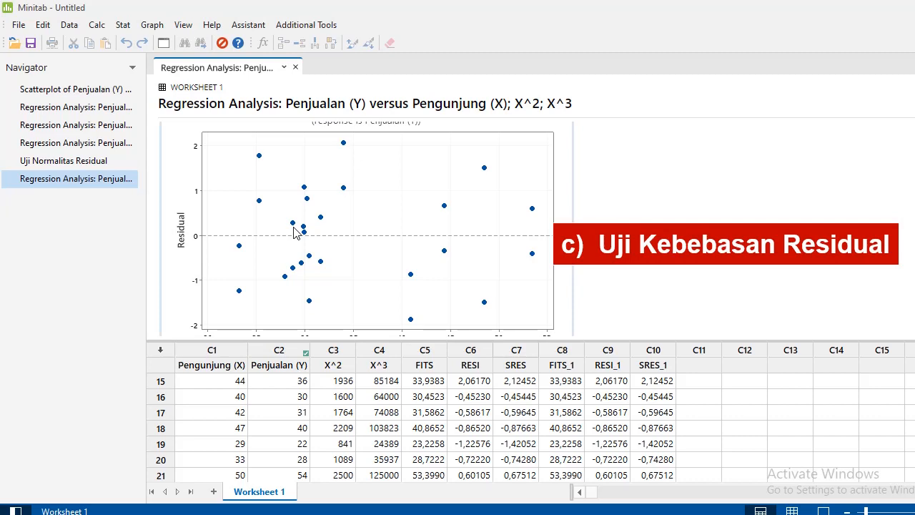
Step: Reopen the first cubic regression output and view its four-in-one residual plots for Penjualan (Y)
left_click(132, 145)
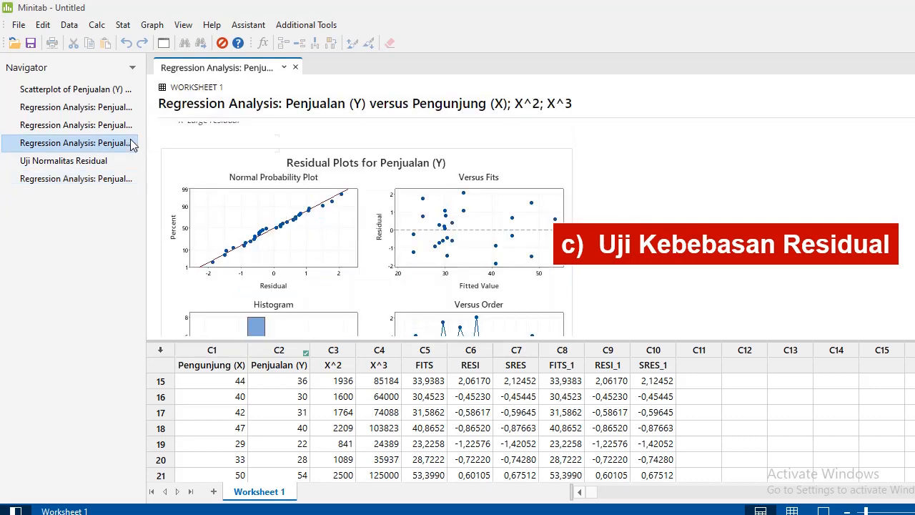
scroll(224, 219, "down", 1)
scroll(224, 219, "down", 2)
scroll(224, 217, "up", 2)
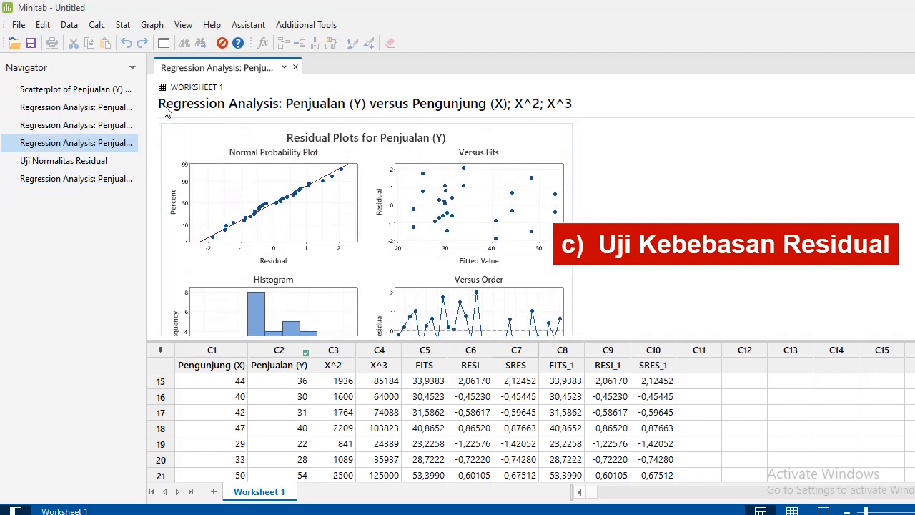
Step: Run an autocorrelation function on the RESI series with the default number of lags, titled "Uji Kebebasan Residual"
left_click(123, 25)
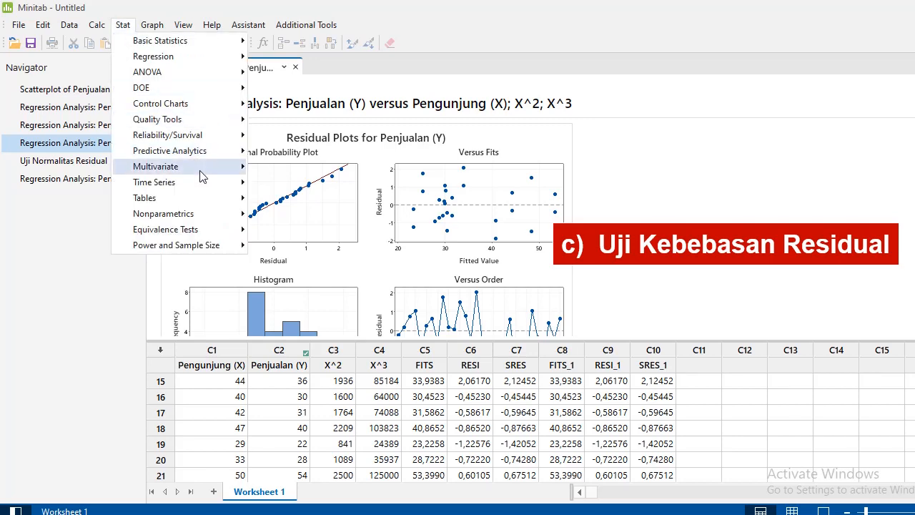
mouse_move(203, 186)
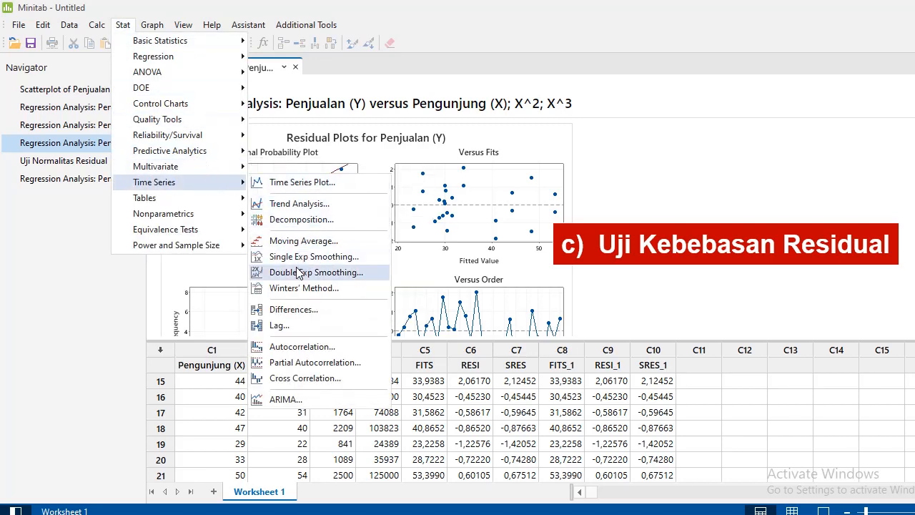
left_click(300, 348)
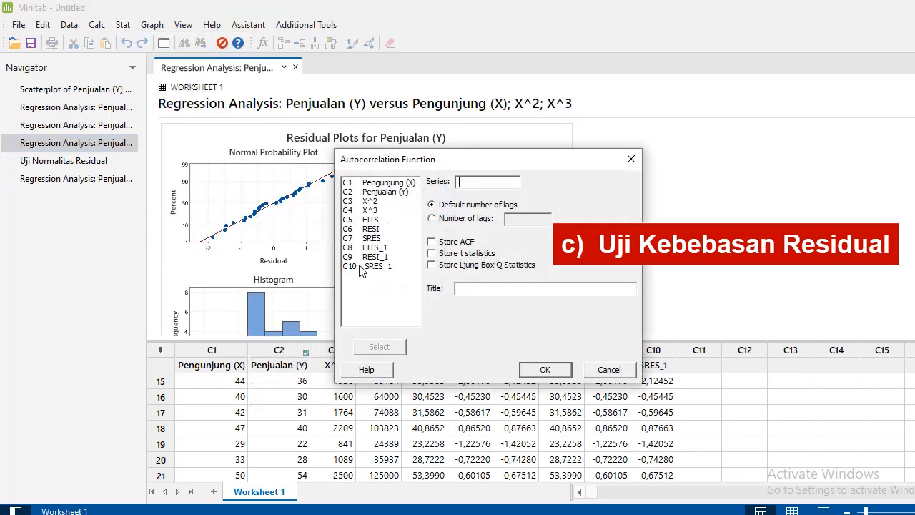
double_click(371, 230)
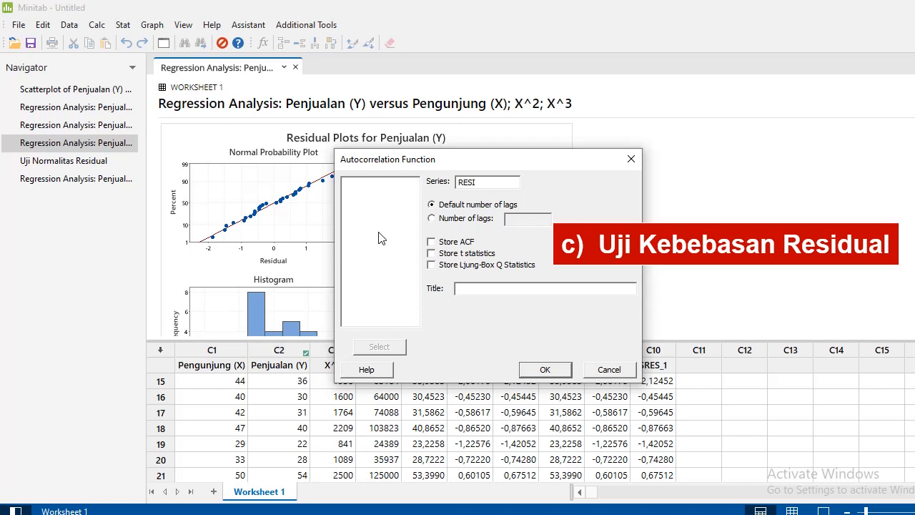
left_click(473, 290)
type("Uji Kebebasan Residual")
left_click(544, 369)
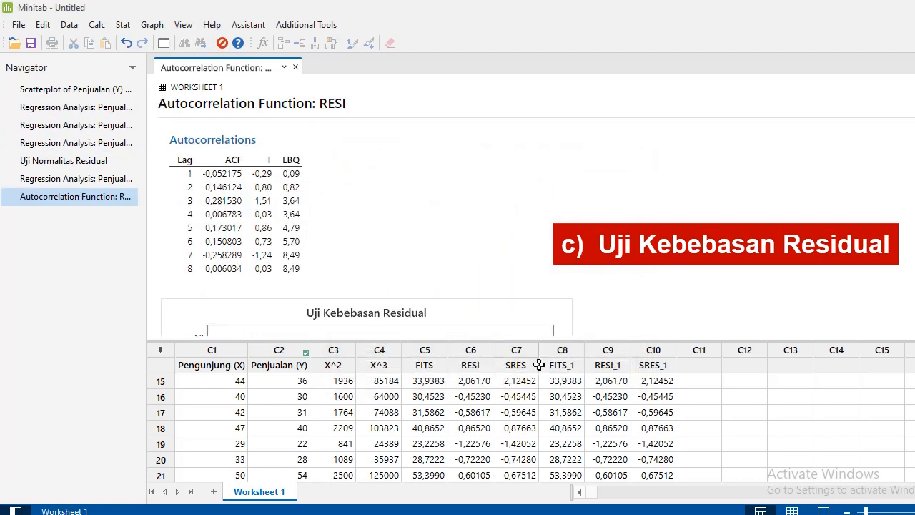
Step: Examine the autocorrelation plot's bars against the red limit lines to judge the independence of the residuals
scroll(490, 267, "down", 5)
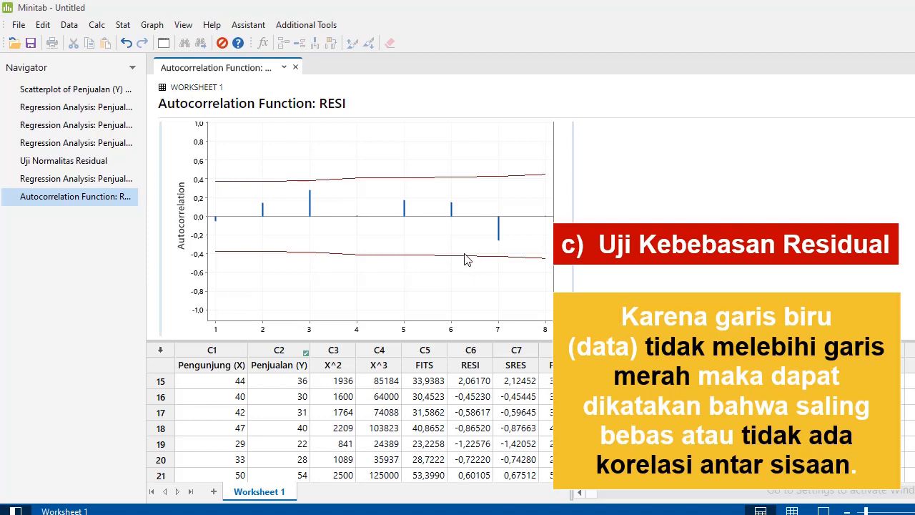
scroll(458, 219, "up", 2)
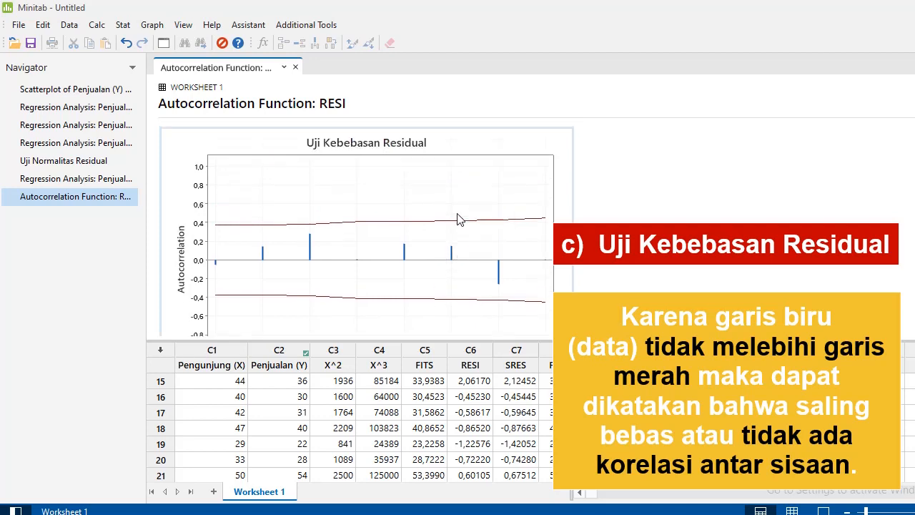
scroll(458, 219, "down", 4)
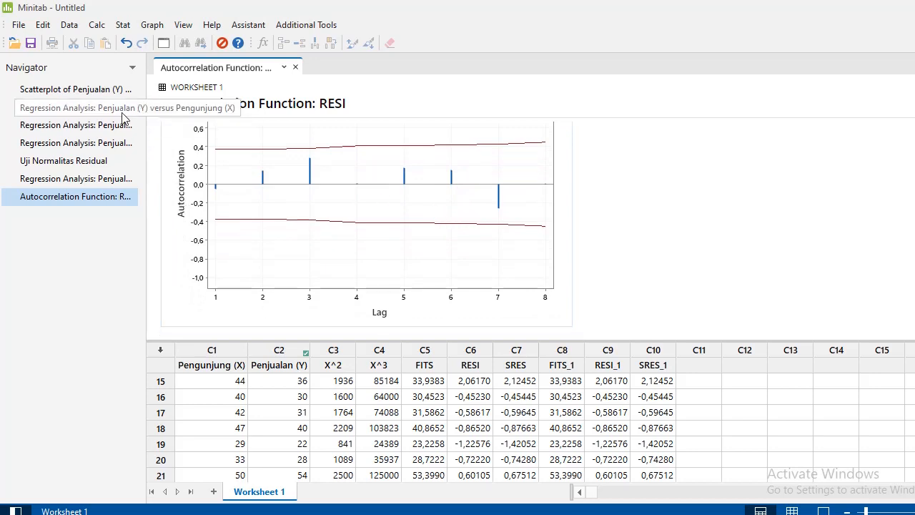
Step: Return to the first cubic regression output and review its Model Summary and Analysis of Variance
left_click(122, 142)
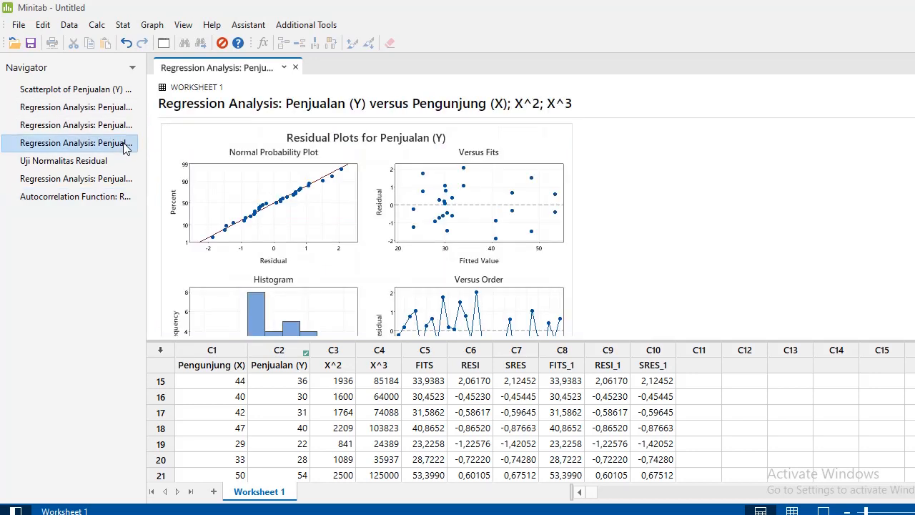
scroll(234, 188, "up", 10)
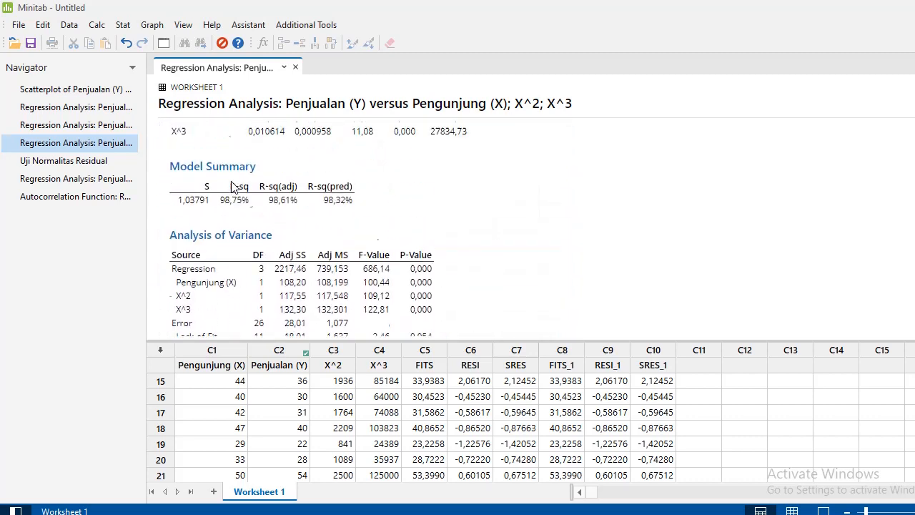